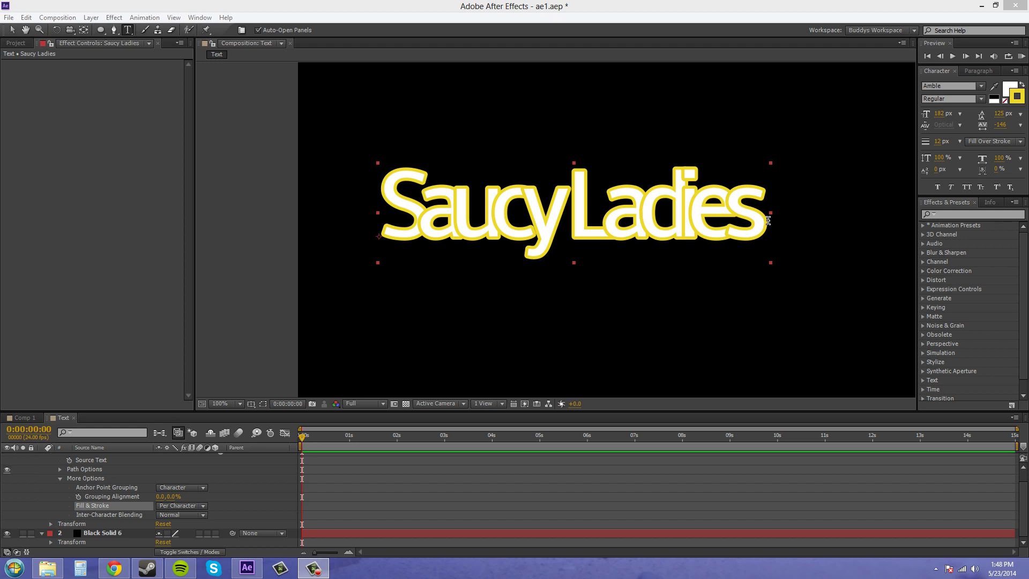
- Select all the Saucy Ladies text and set its stroke to No Stroke Color
click(85, 485)
scroll(92, 486, up, 1)
click(50, 467)
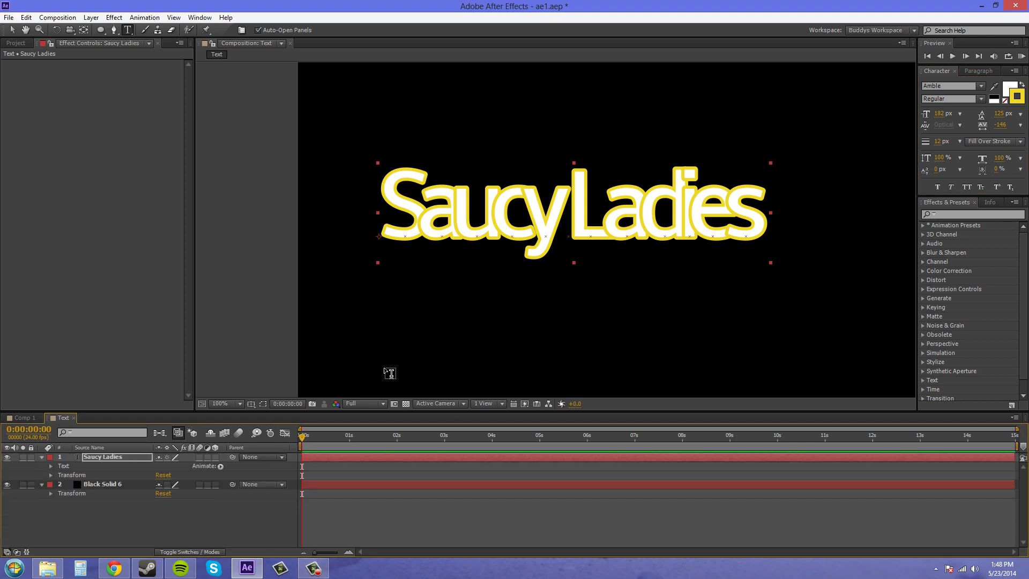
drag(769, 205, 396, 201)
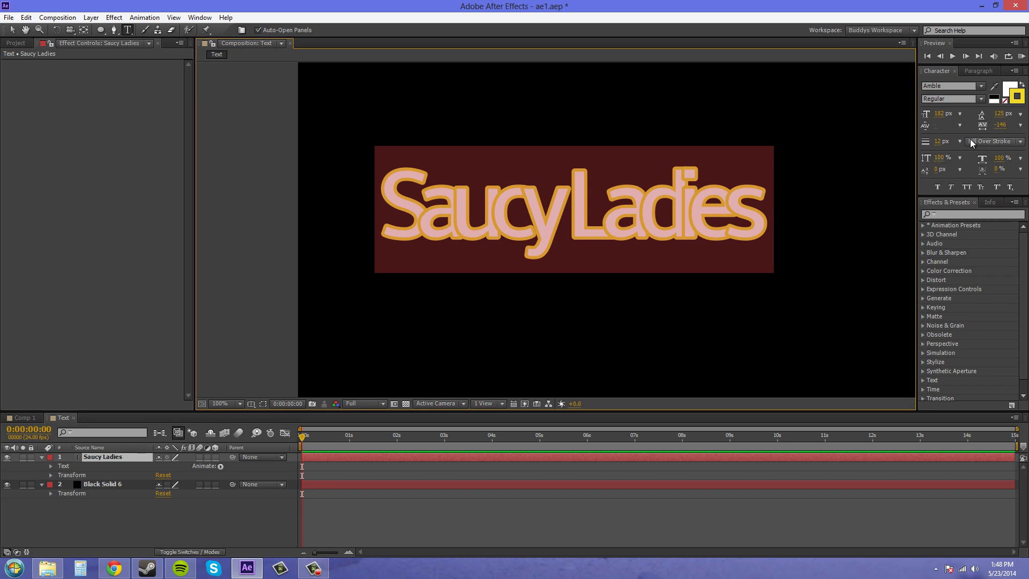
click(1006, 104)
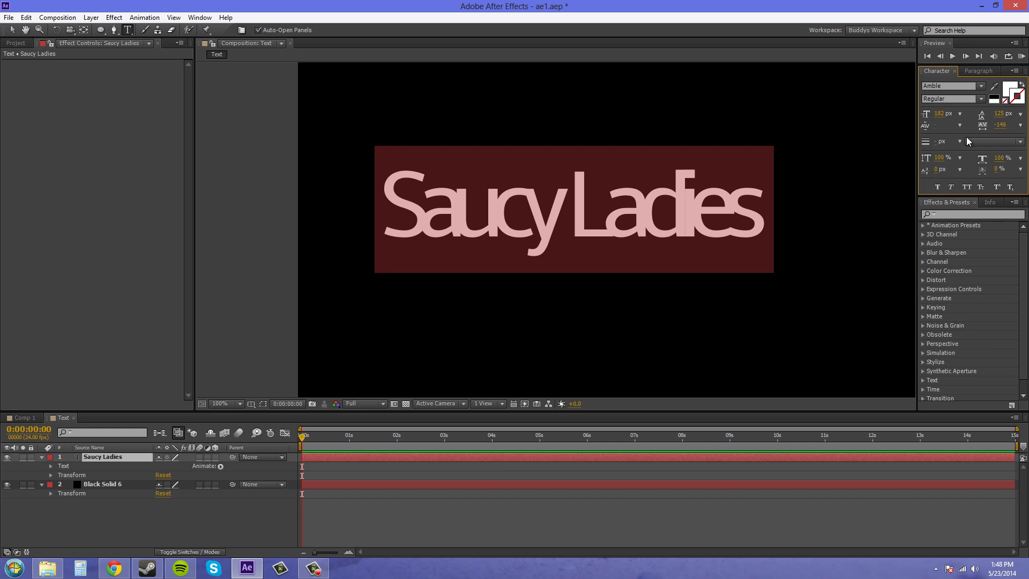
- Set the text's tracking to 0
drag(1005, 124, 1027, 124)
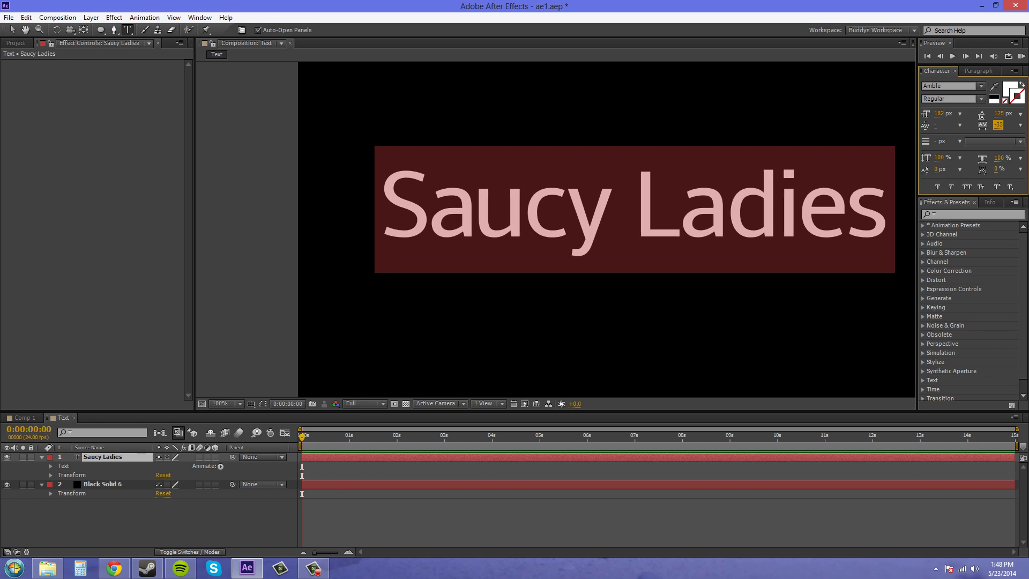
click(998, 125)
text(0)
key(Return)
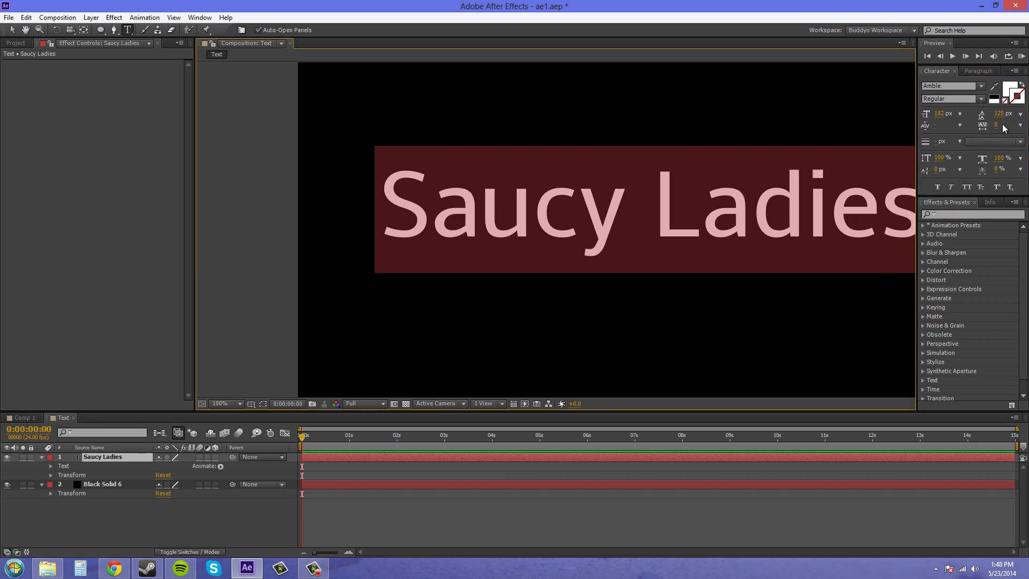
scroll(681, 202, down, 2)
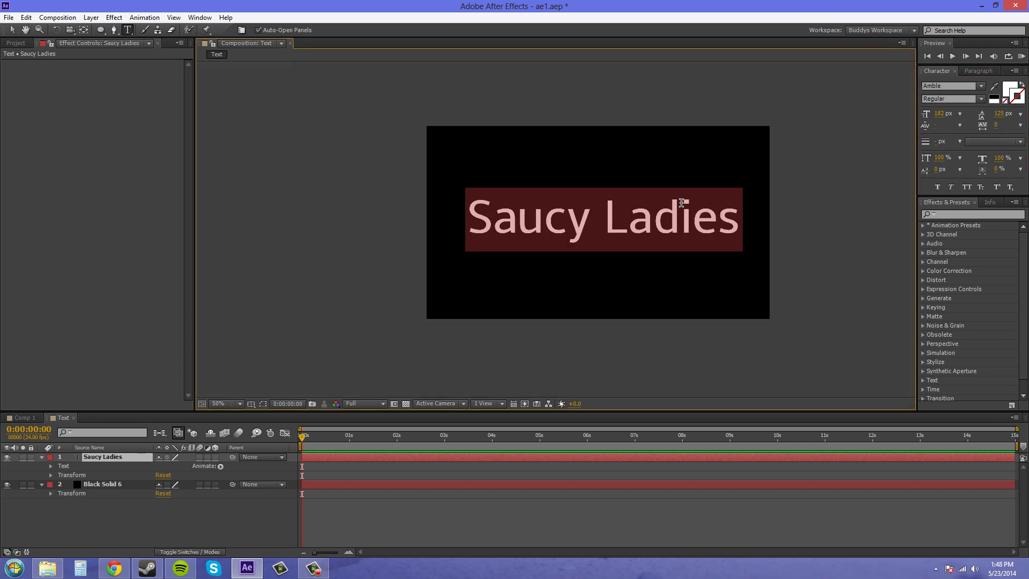
- Exit text editing and run Create Masks from Text on the Saucy Ladies layer
click(688, 231)
click(741, 229)
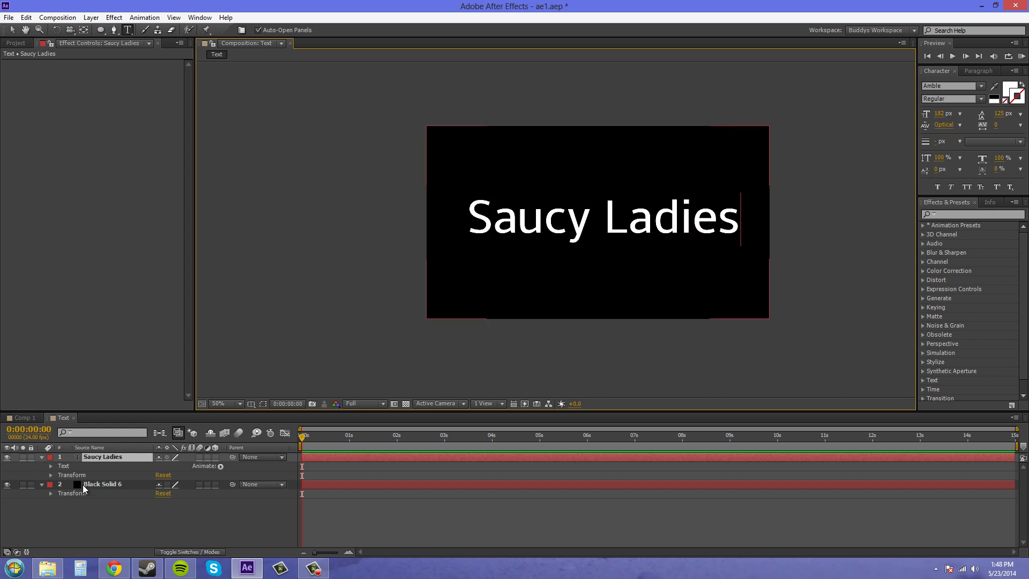
click(43, 460)
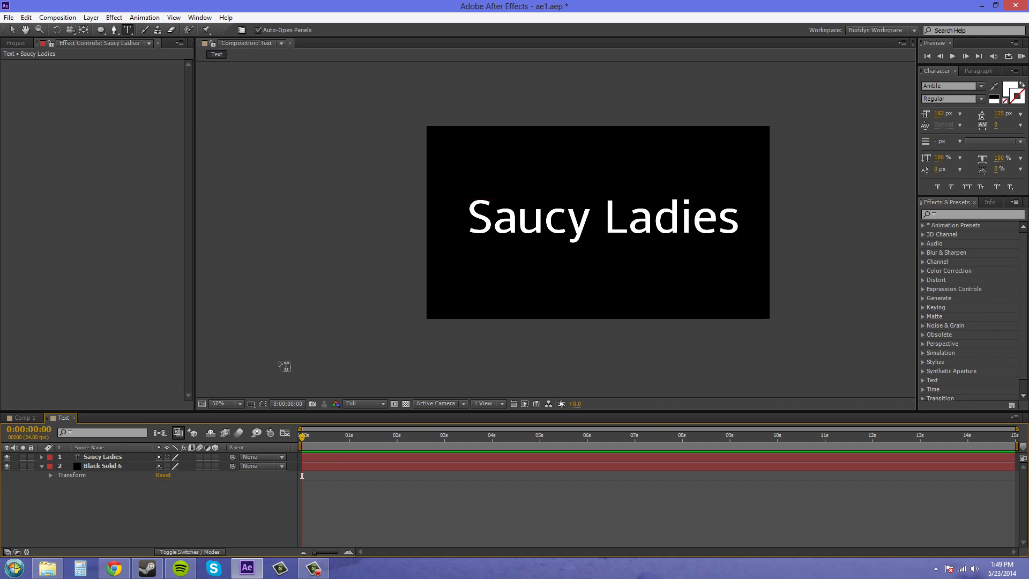
click(107, 459)
right_click(107, 460)
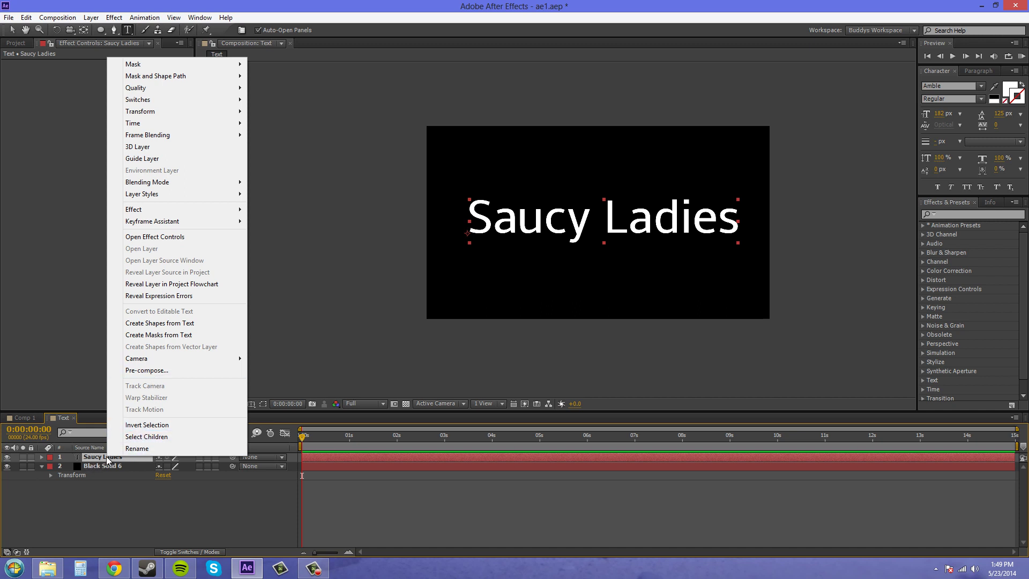
click(159, 335)
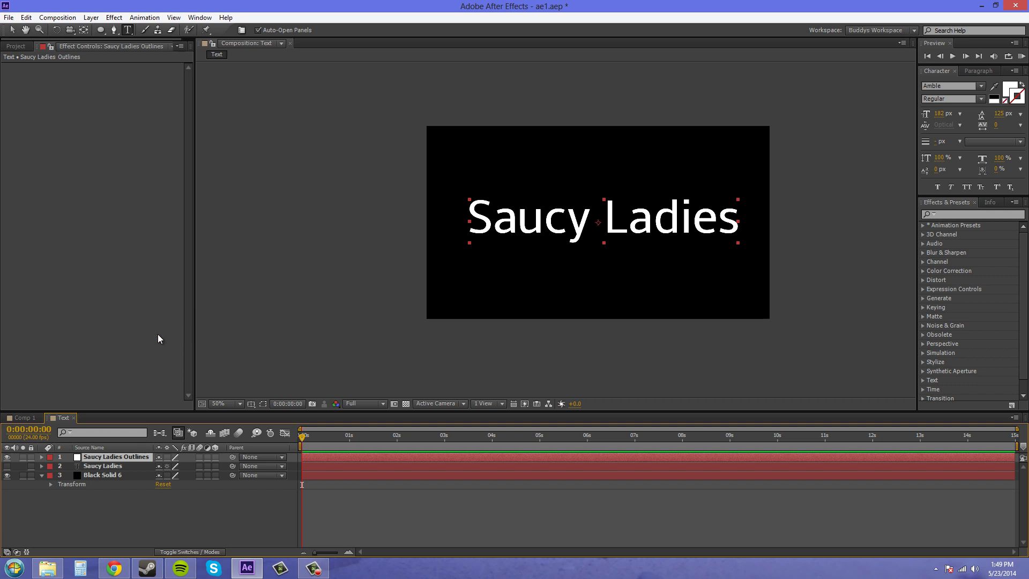
- Show the mask outlines on the letters and centre the text at 100% zoom
click(264, 407)
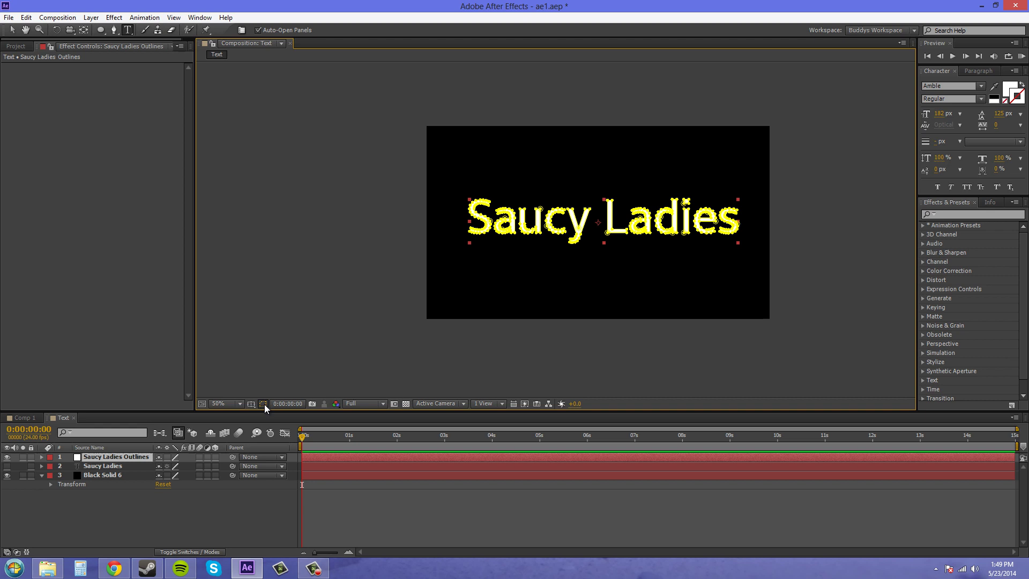
key(period)
drag(708, 281, 535, 207)
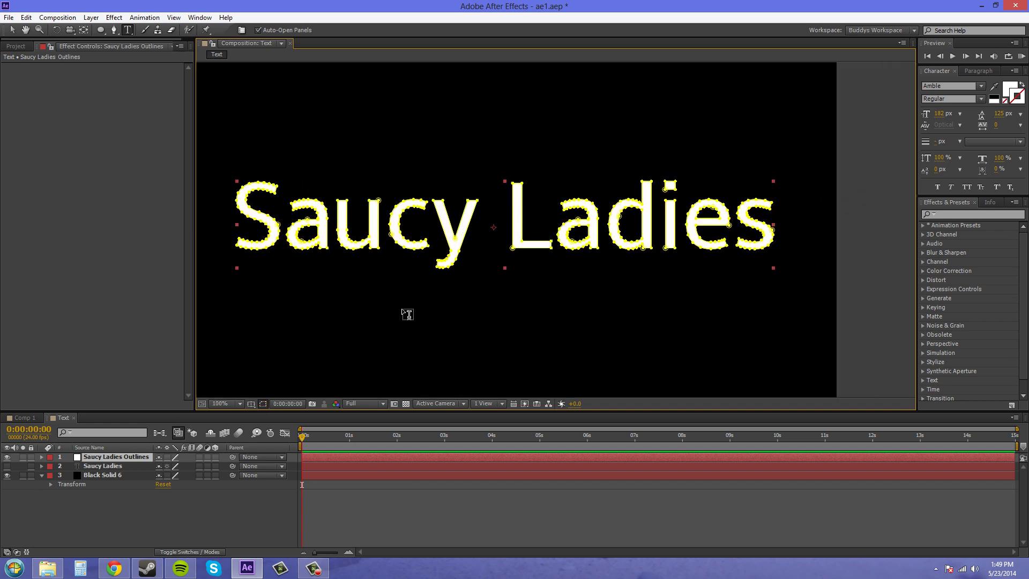
drag(403, 310, 441, 300)
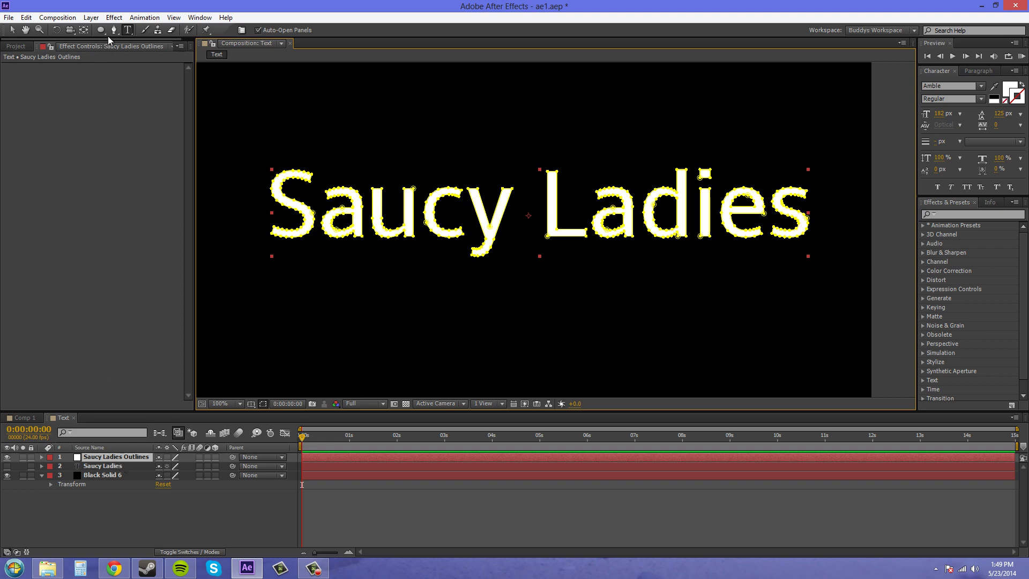
- Apply Effect > Generate > Stroke to the Outlines layer and enable All Masks
click(113, 17)
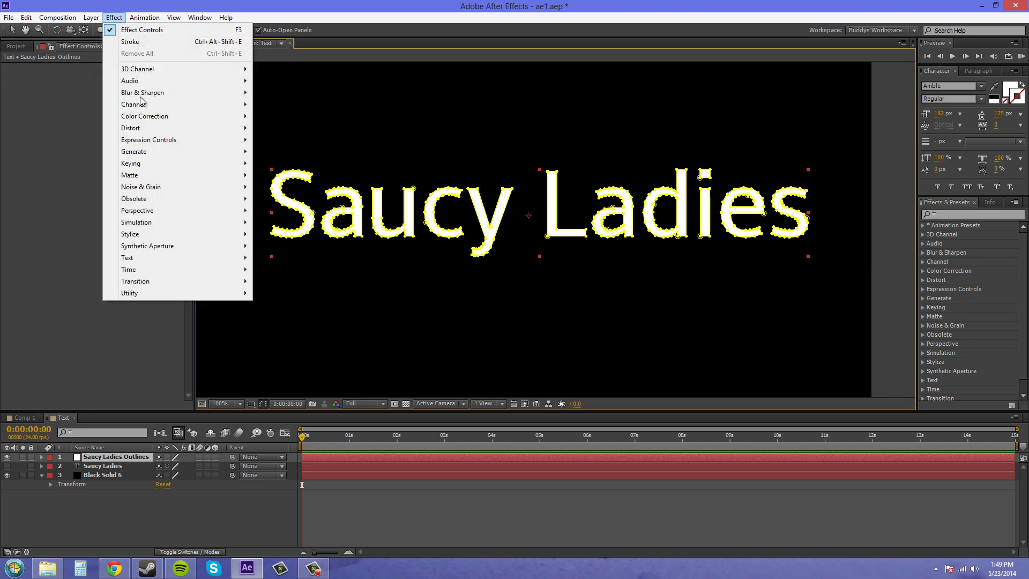
mouse_move(154, 187)
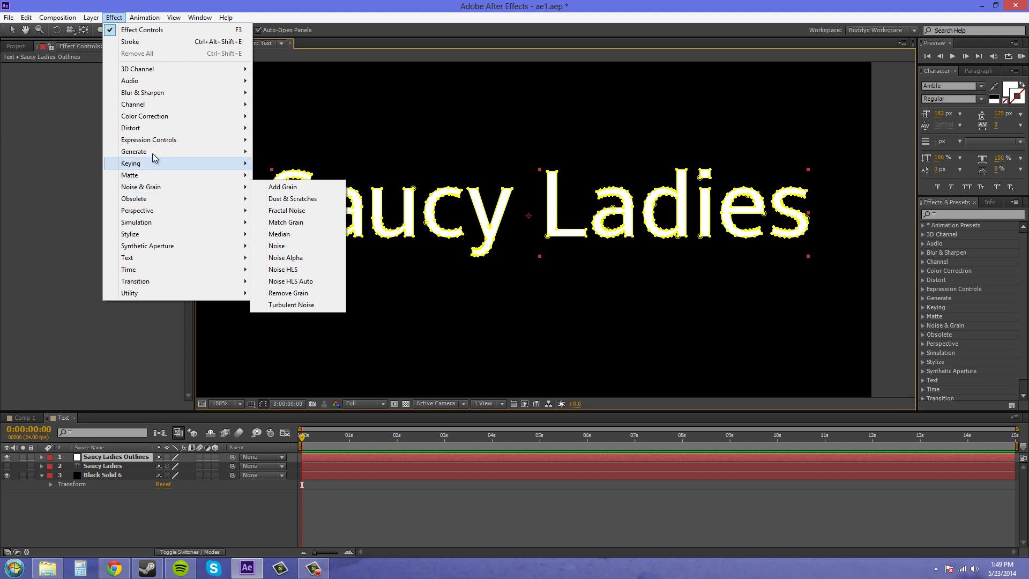
mouse_move(238, 152)
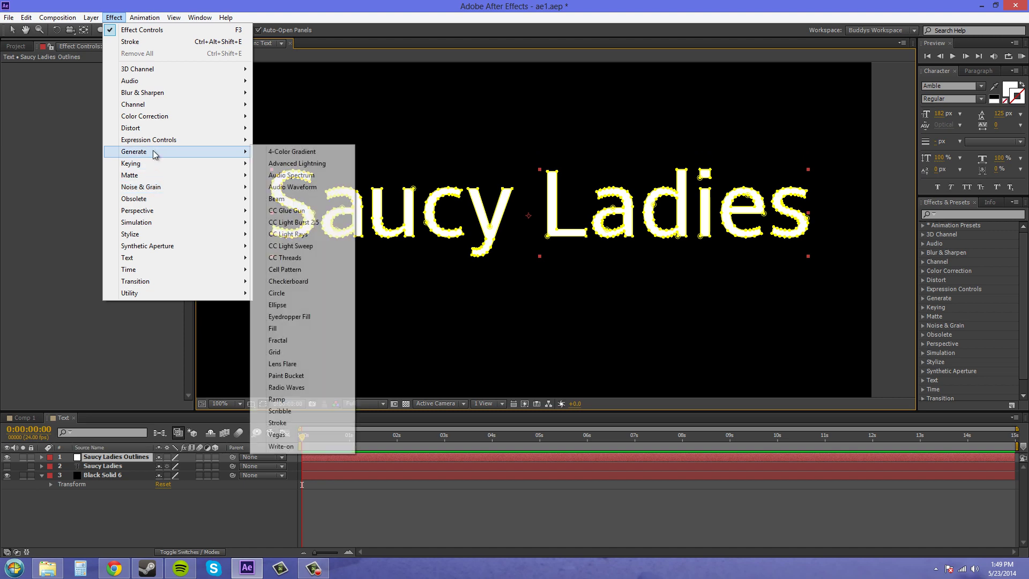
click(277, 423)
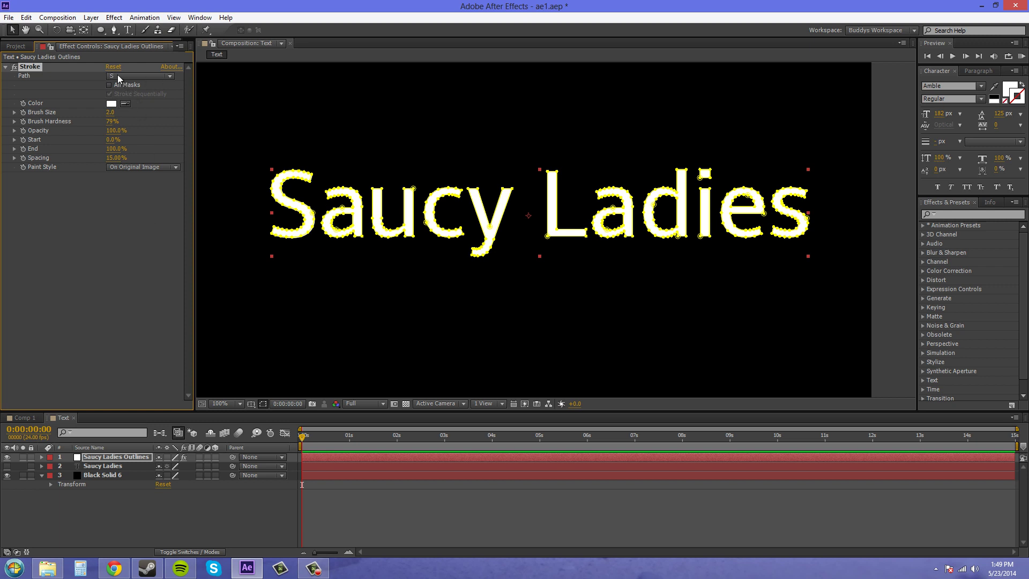
click(141, 76)
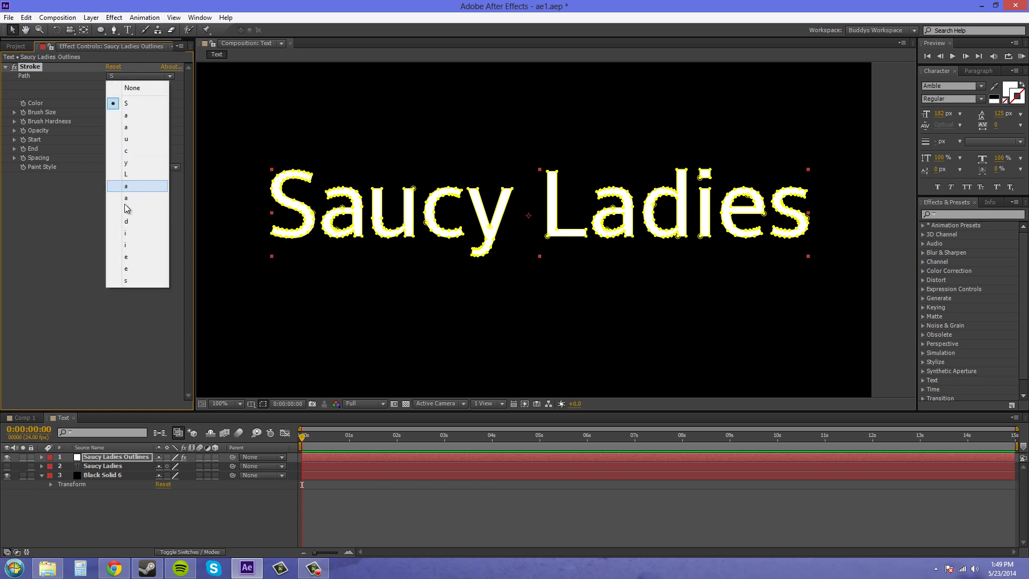
click(127, 79)
click(110, 85)
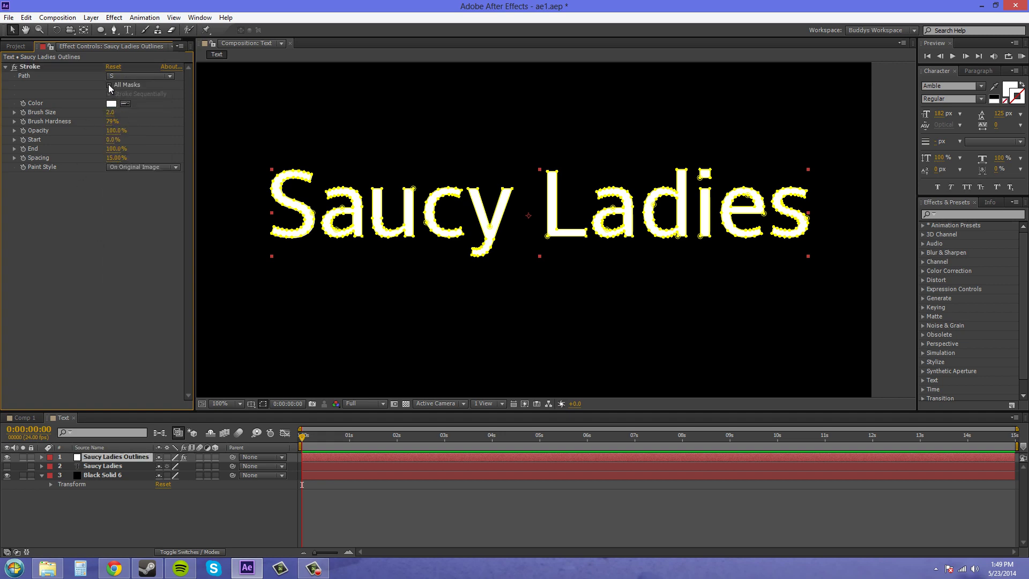
- Delete the original Saucy Ladies text layer and keep the Stroke on All Masks
click(105, 467)
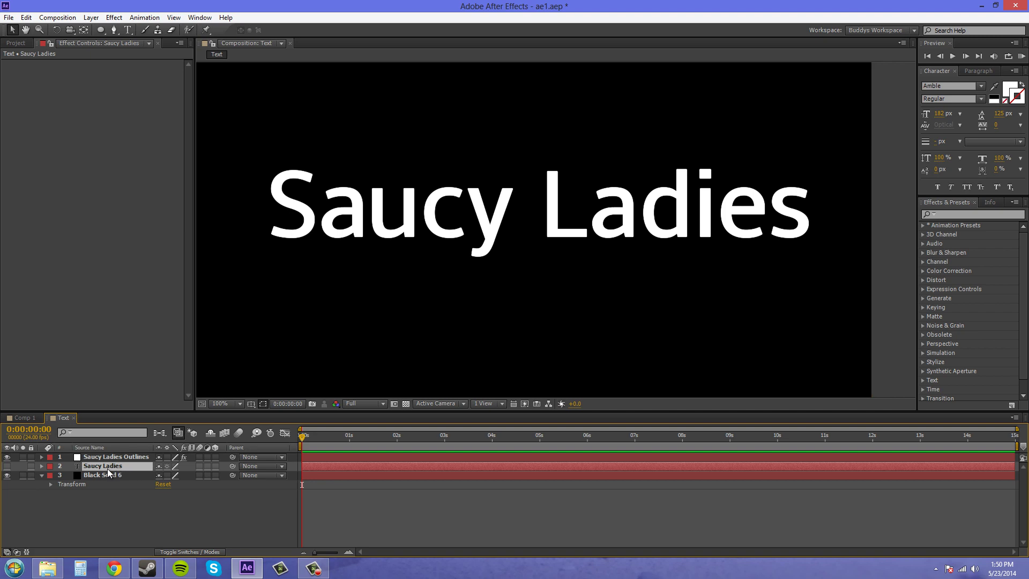
key(Delete)
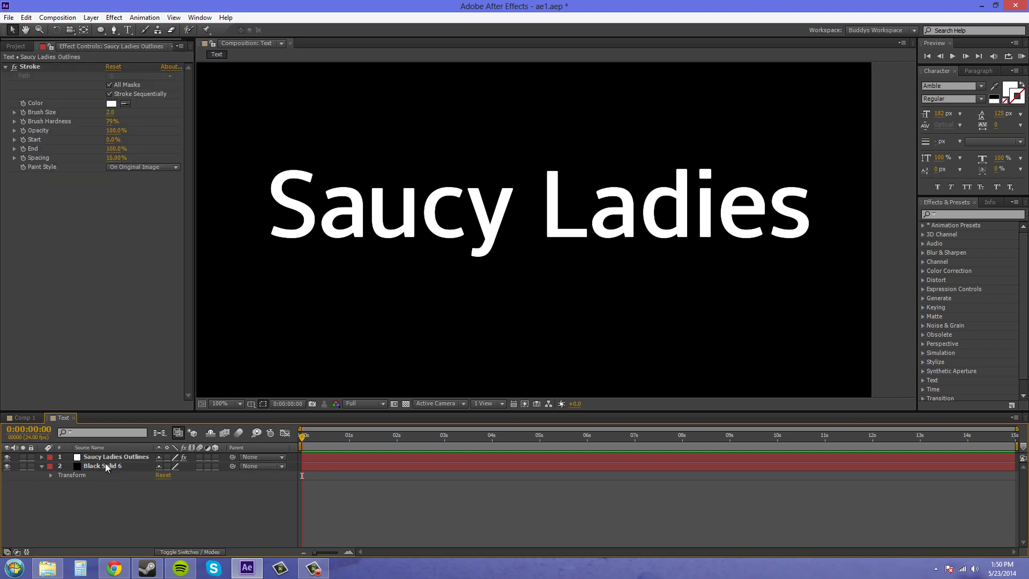
click(112, 85)
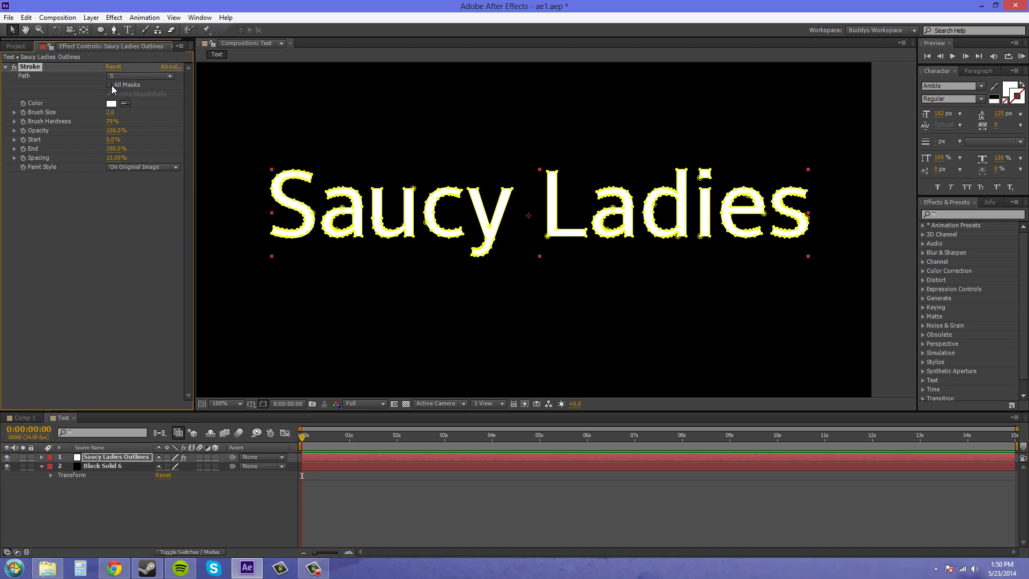
click(124, 75)
click(121, 74)
click(111, 85)
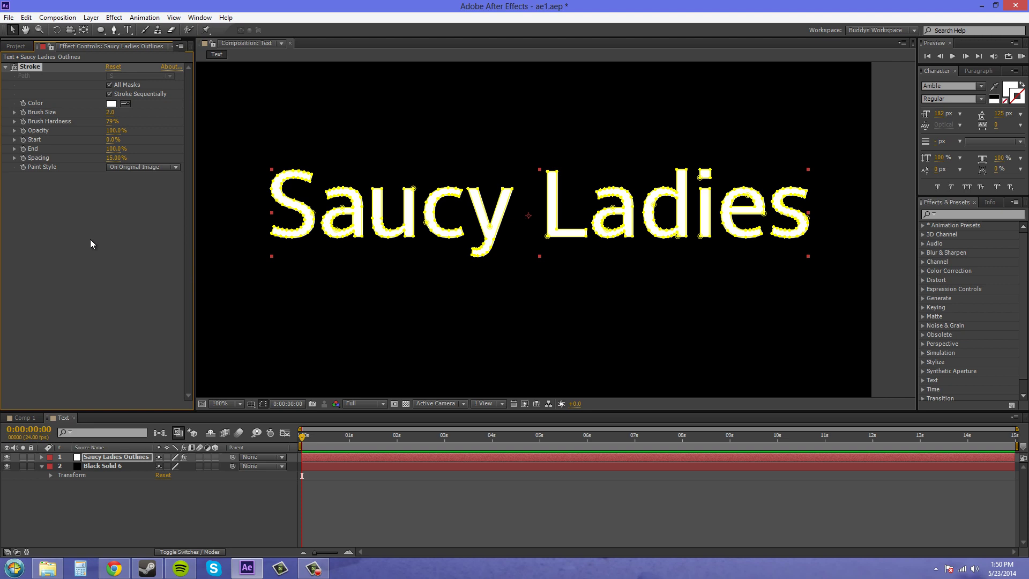
- Change the Stroke effect colour from white to light blue (29A7DC)
click(111, 104)
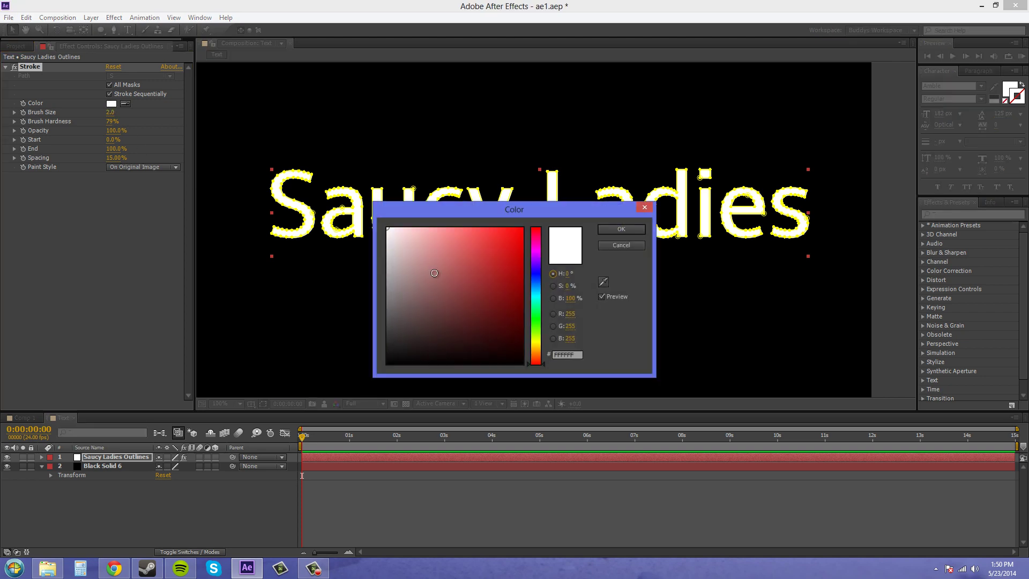
mouse_move(506, 249)
mouse_down()
mouse_move(509, 279)
mouse_move(542, 246)
mouse_move(529, 310)
mouse_move(535, 289)
mouse_up()
click(571, 256)
click(498, 245)
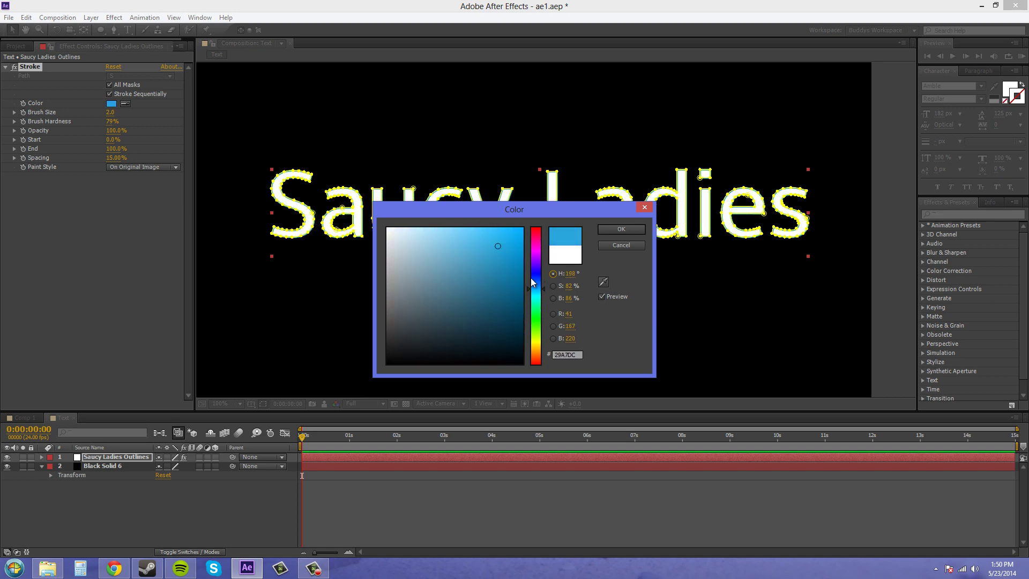
click(620, 230)
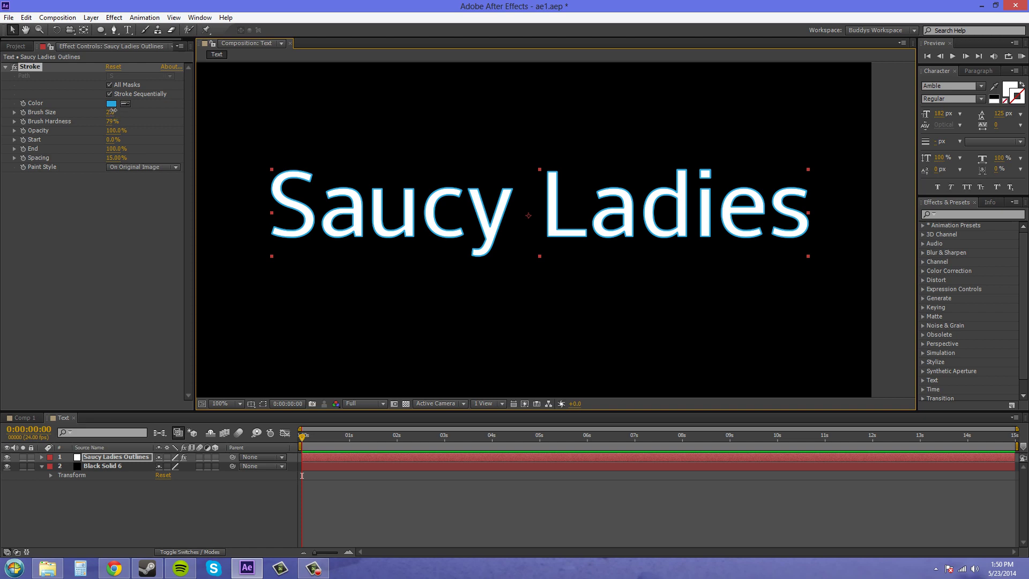
- Set the stroke Brush Size to 5.4 and Brush Hardness to 64%, checking the letters up close
drag(115, 110, 133, 111)
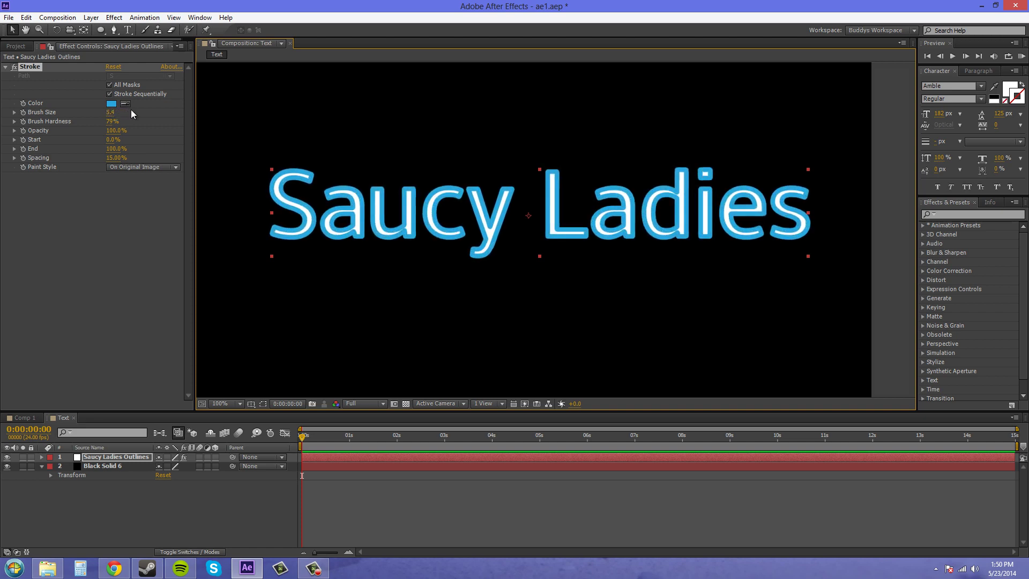
click(100, 121)
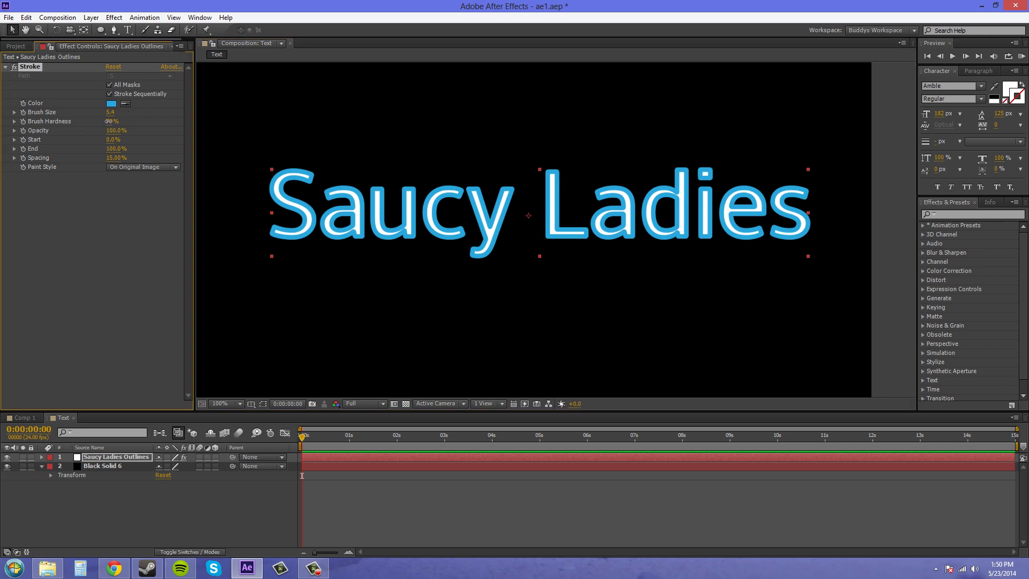
drag(166, 118, 162, 118)
key(period)
drag(332, 215, 770, 275)
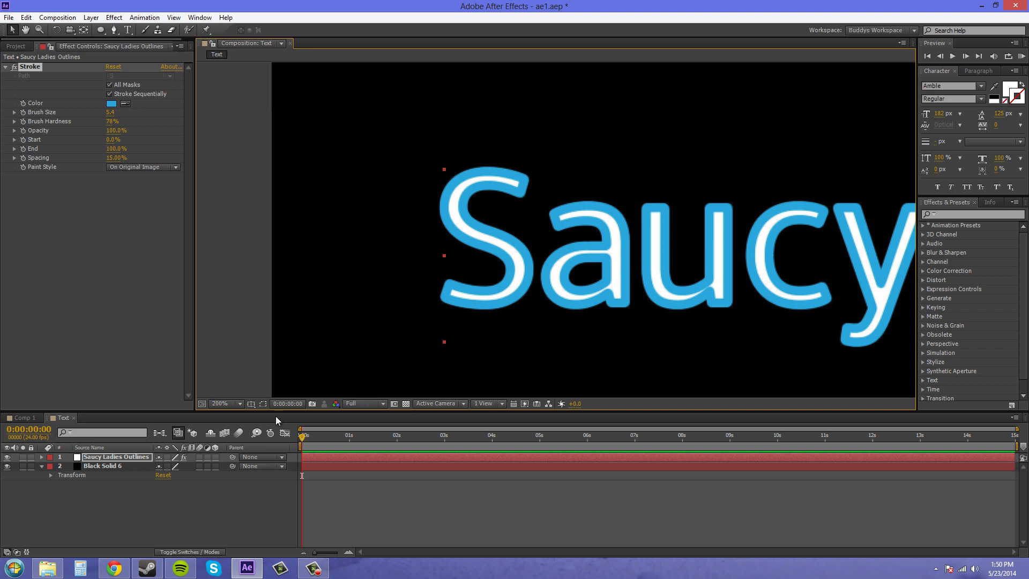
key(period)
drag(497, 223, 472, 239)
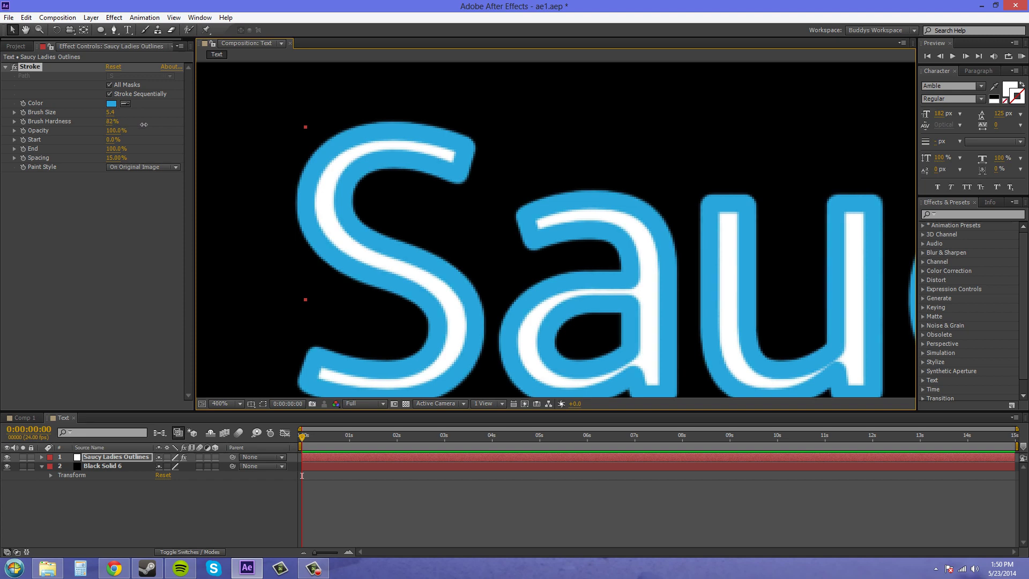
mouse_move(143, 124)
mouse_down()
mouse_move(186, 127)
mouse_move(101, 121)
mouse_move(127, 121)
mouse_up()
scroll(392, 306, down, 3)
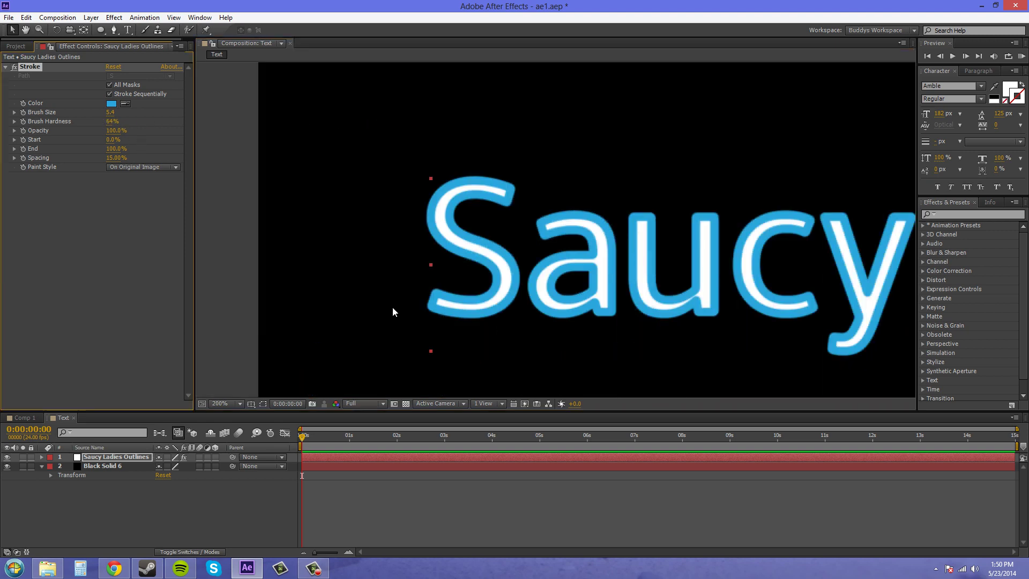
drag(535, 307, 412, 294)
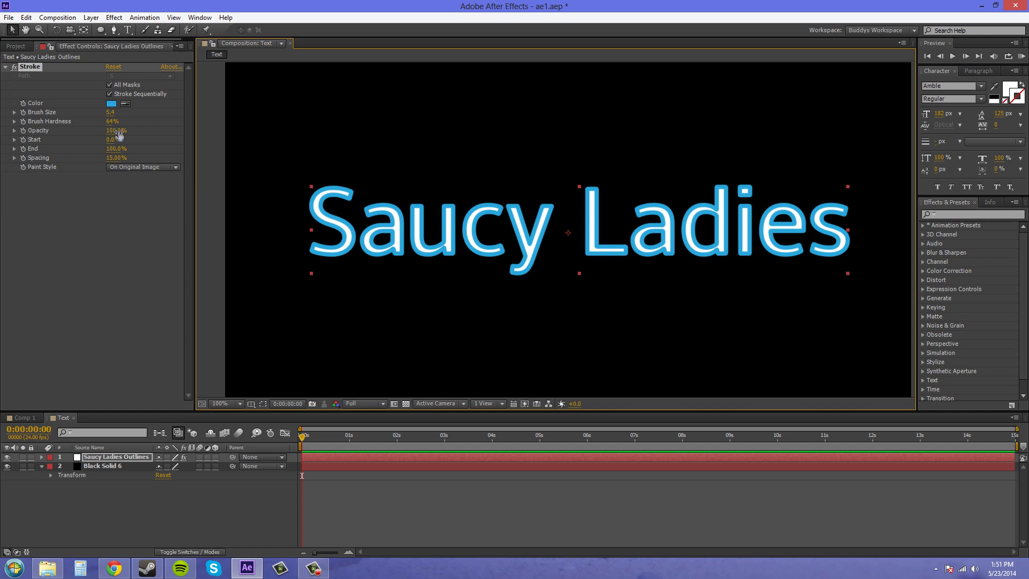
mouse_move(173, 130)
mouse_down()
mouse_move(89, 129)
mouse_move(121, 130)
mouse_up()
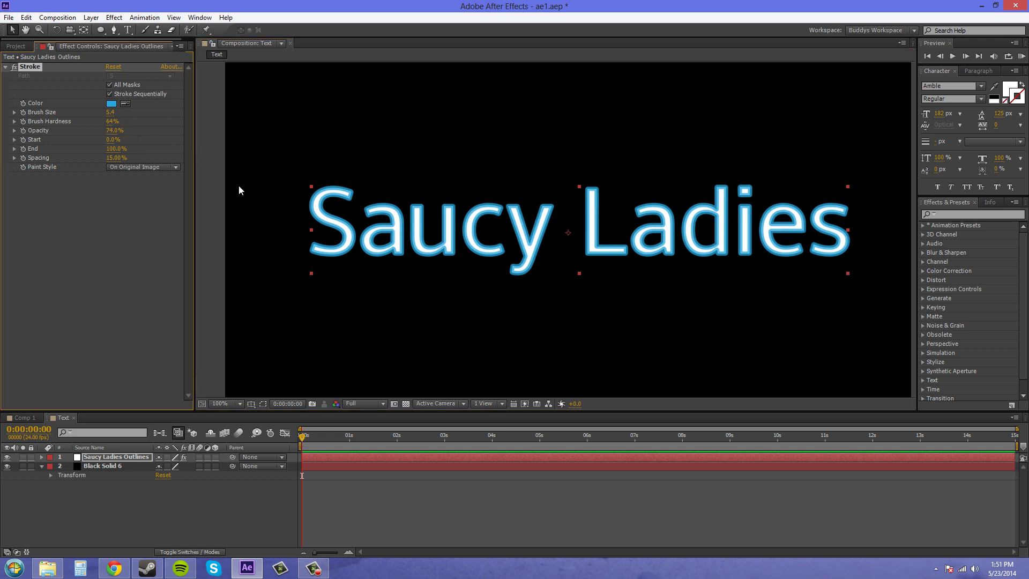
key(period)
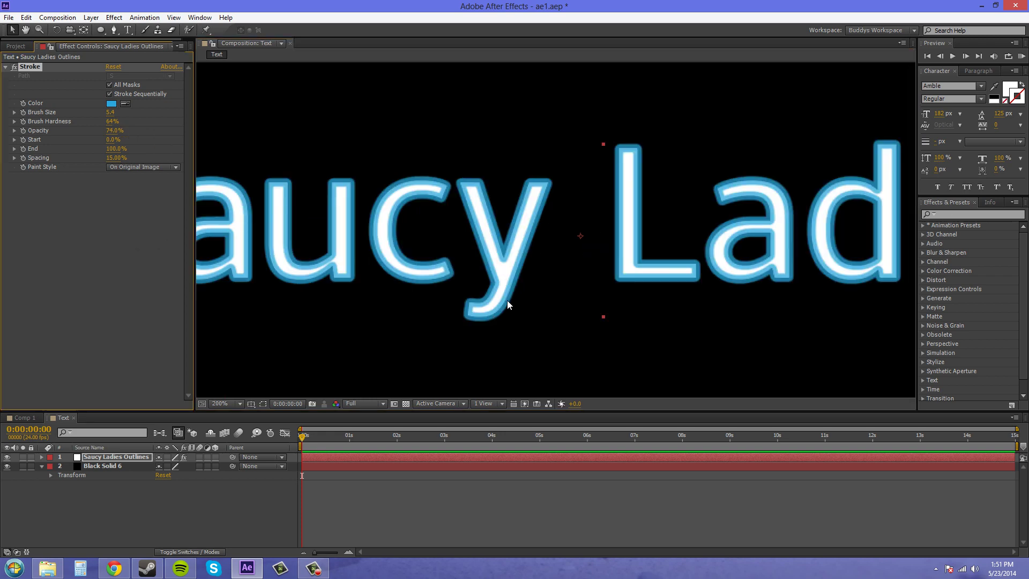
key(comma)
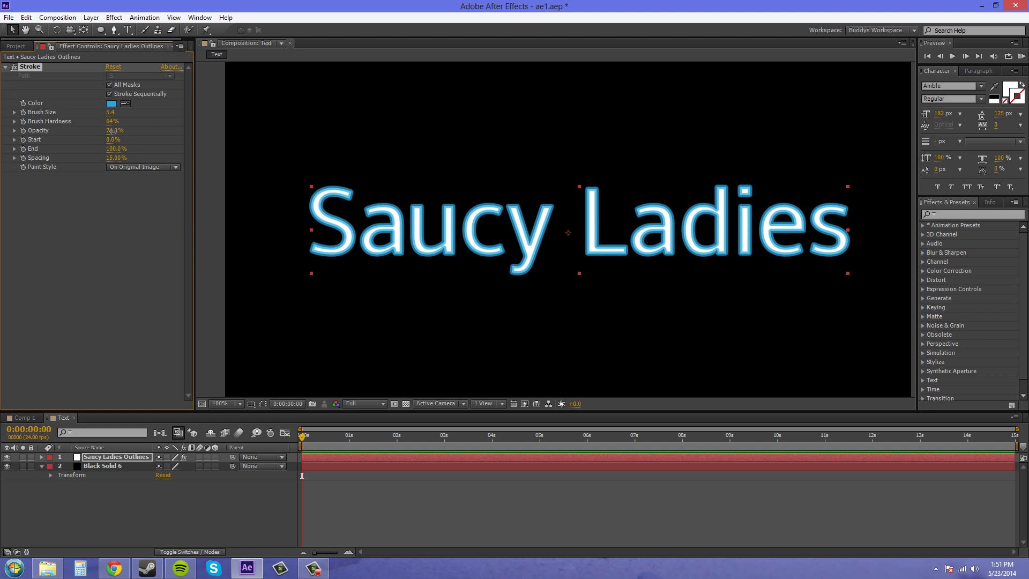
drag(110, 132, 169, 140)
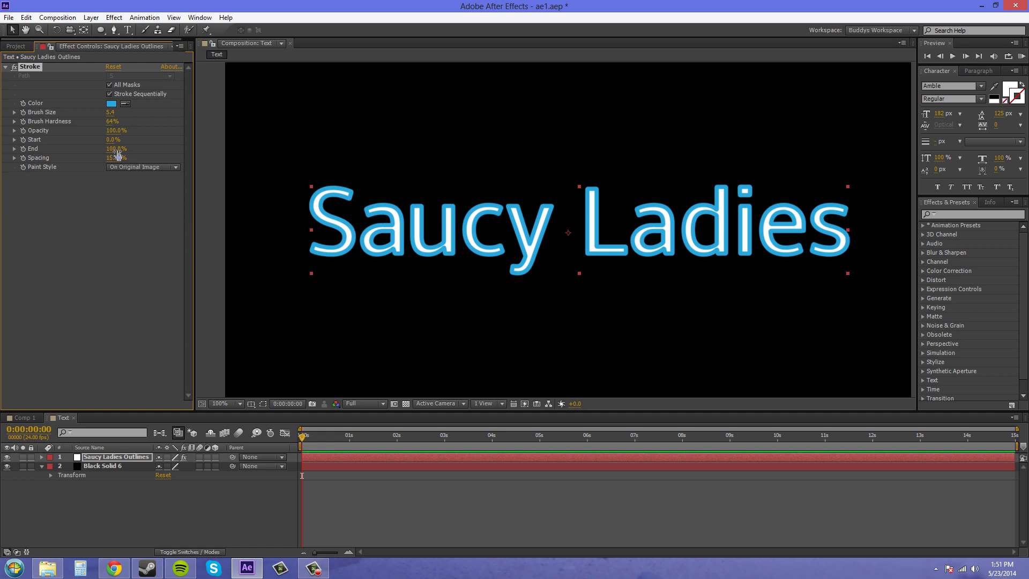
mouse_move(113, 149)
mouse_down()
mouse_move(70, 153)
mouse_move(157, 151)
mouse_move(115, 140)
mouse_up()
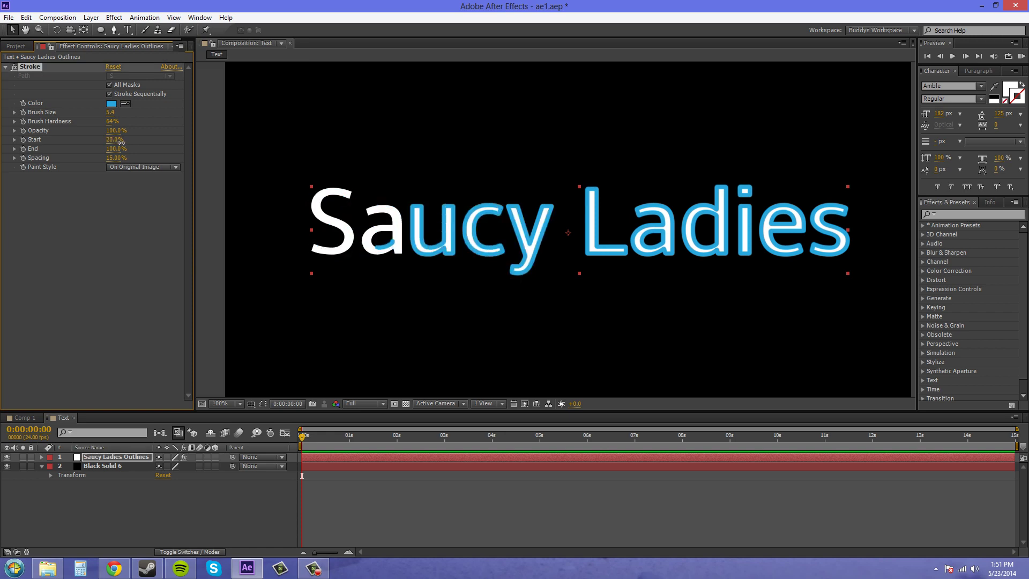
mouse_move(121, 141)
mouse_down()
mouse_move(145, 145)
mouse_move(90, 144)
mouse_up()
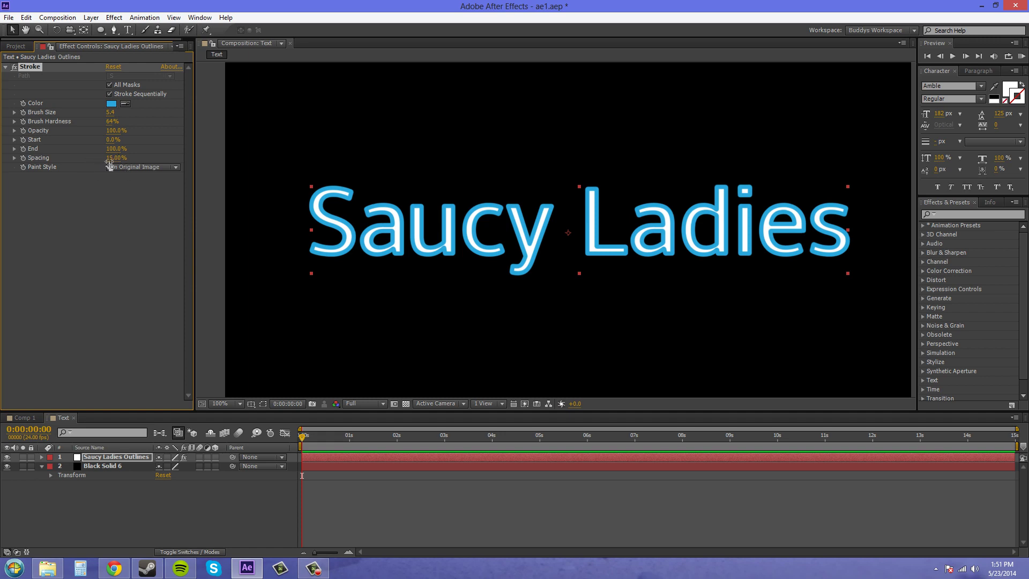
- Scrub stroke Spacing to preview dotted outlines, leaving it at 0% for a continuous line
mouse_move(125, 157)
mouse_down()
mouse_move(211, 157)
mouse_move(137, 161)
mouse_move(180, 167)
mouse_up()
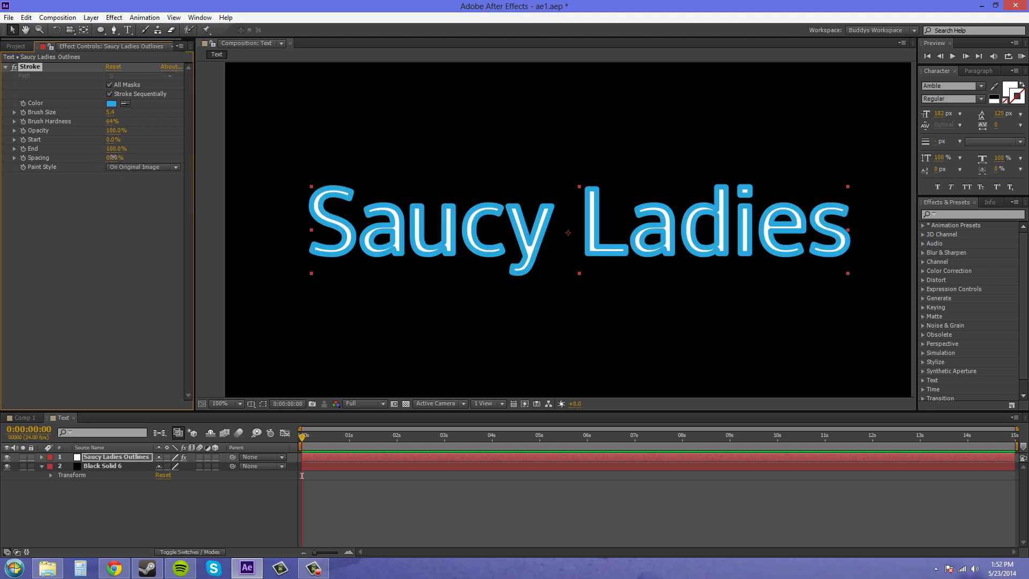
mouse_move(117, 158)
mouse_down()
mouse_move(184, 157)
mouse_move(114, 156)
mouse_up()
mouse_move(114, 157)
mouse_down()
mouse_move(193, 159)
mouse_move(119, 155)
mouse_up()
mouse_move(113, 157)
mouse_down()
mouse_move(126, 157)
mouse_move(110, 158)
mouse_up()
- Set Paint Style to Reveal Original Image and bring the stroke End down to 0%
click(144, 168)
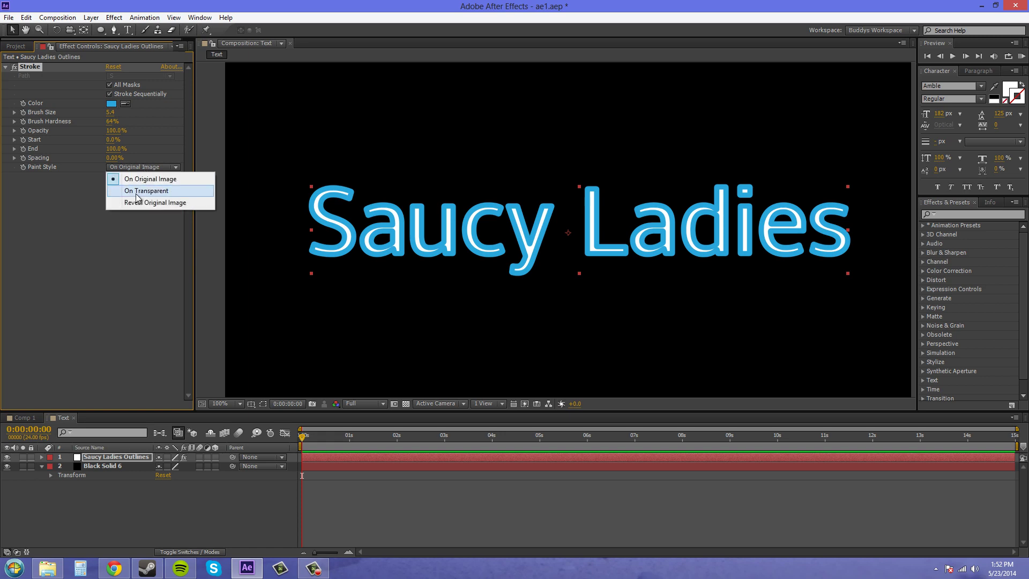
click(138, 194)
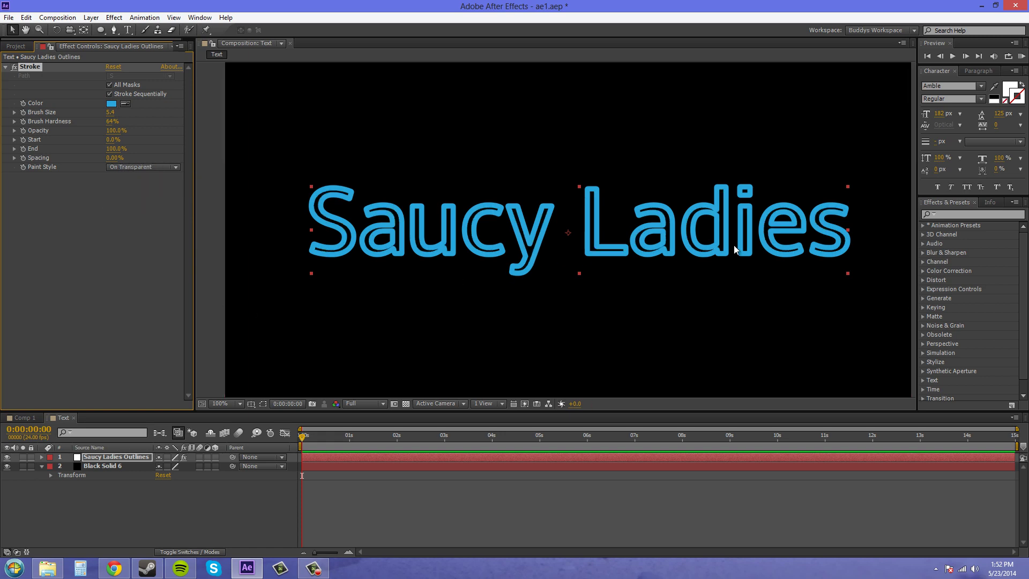
click(127, 169)
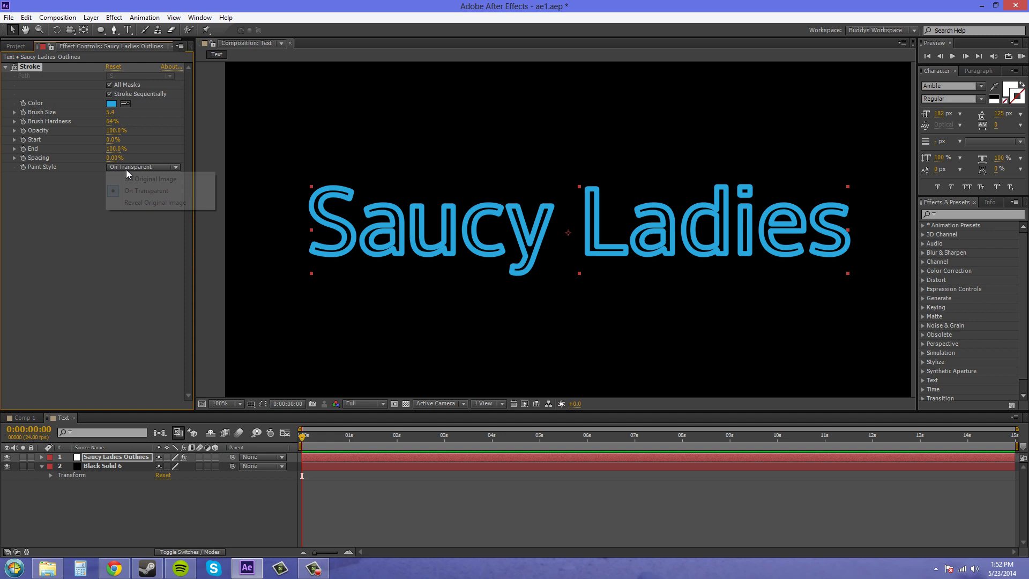
click(132, 201)
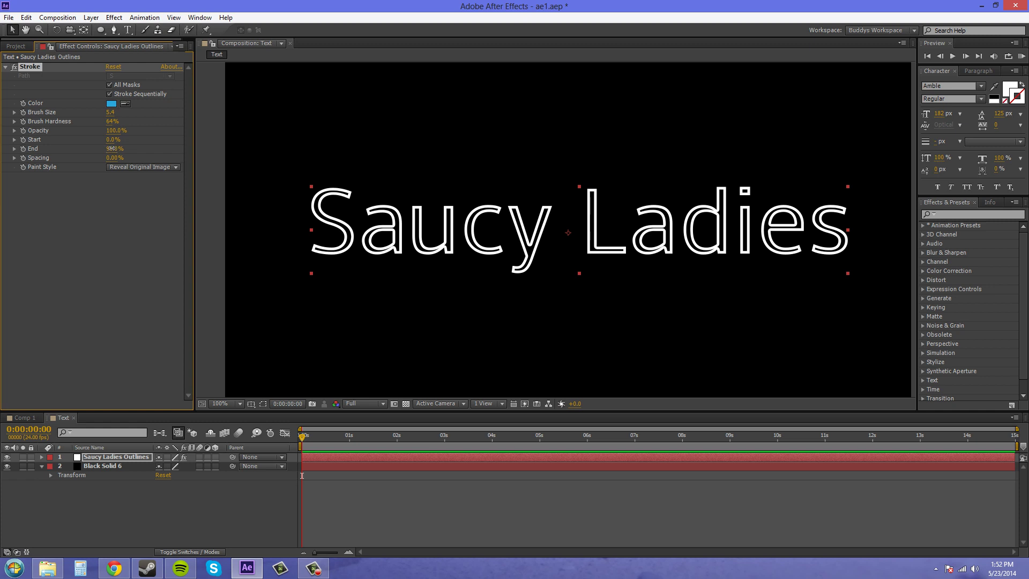
mouse_move(112, 149)
mouse_down()
mouse_move(62, 151)
mouse_move(130, 159)
mouse_up()
drag(113, 148, 63, 152)
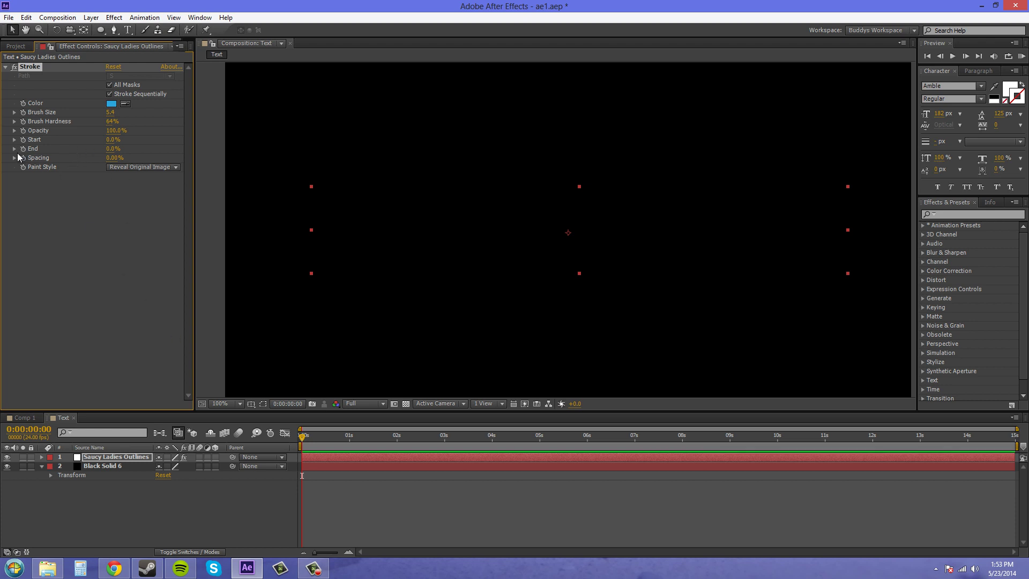
- Keyframe the stroke End, setting it to 100% at 0:00:03:00
click(23, 148)
click(442, 433)
drag(519, 429, 446, 426)
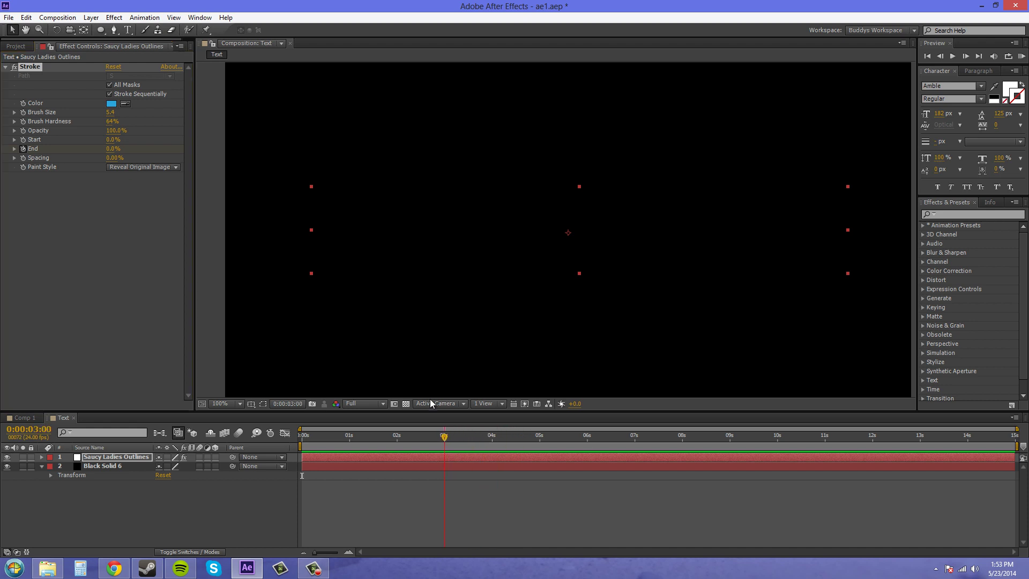
click(110, 149)
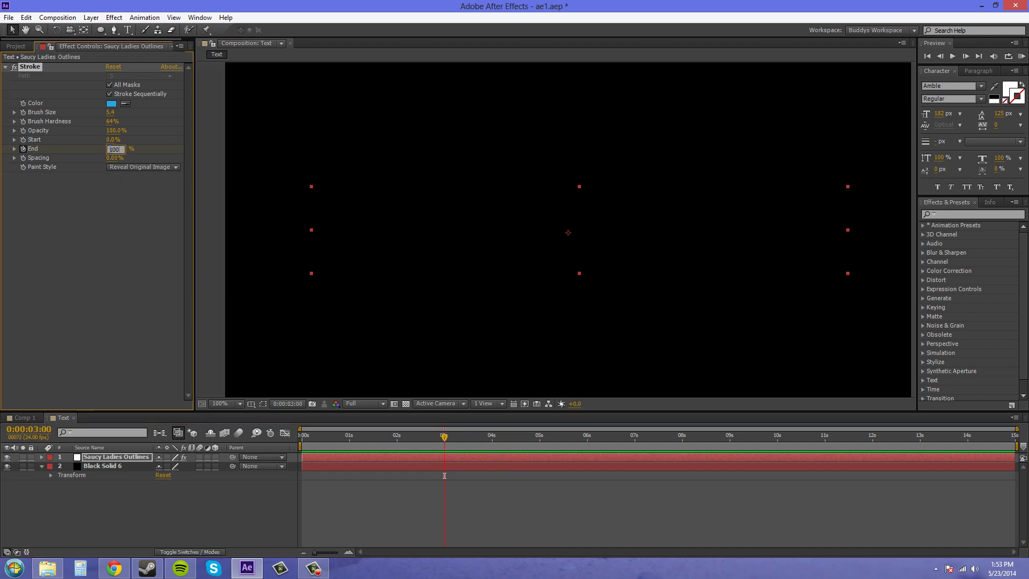
text(100)
click(93, 239)
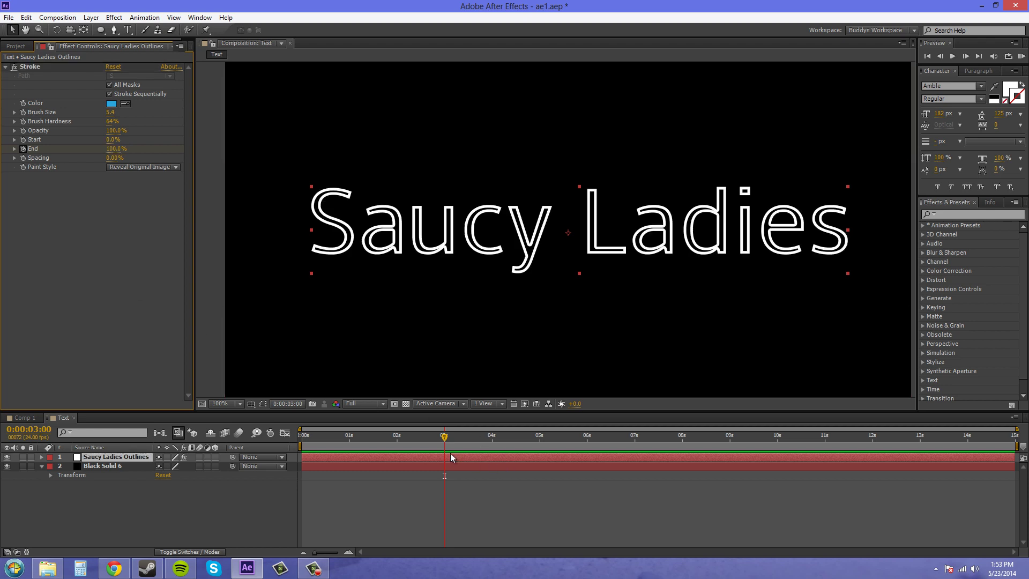
- Return to the start, end the work area near 3.5 seconds, and preview the write-on
drag(436, 445, 184, 441)
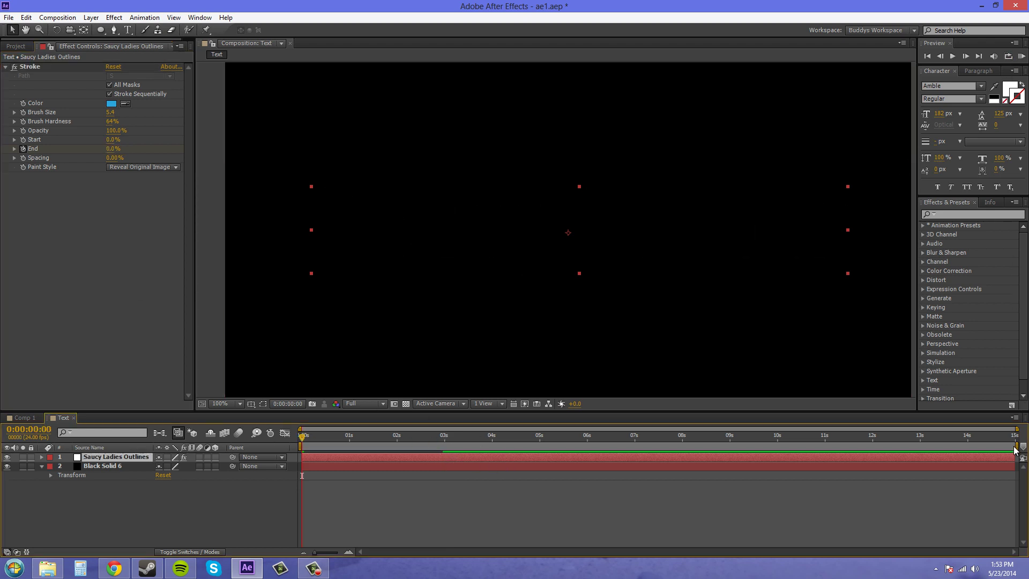
drag(915, 441, 470, 427)
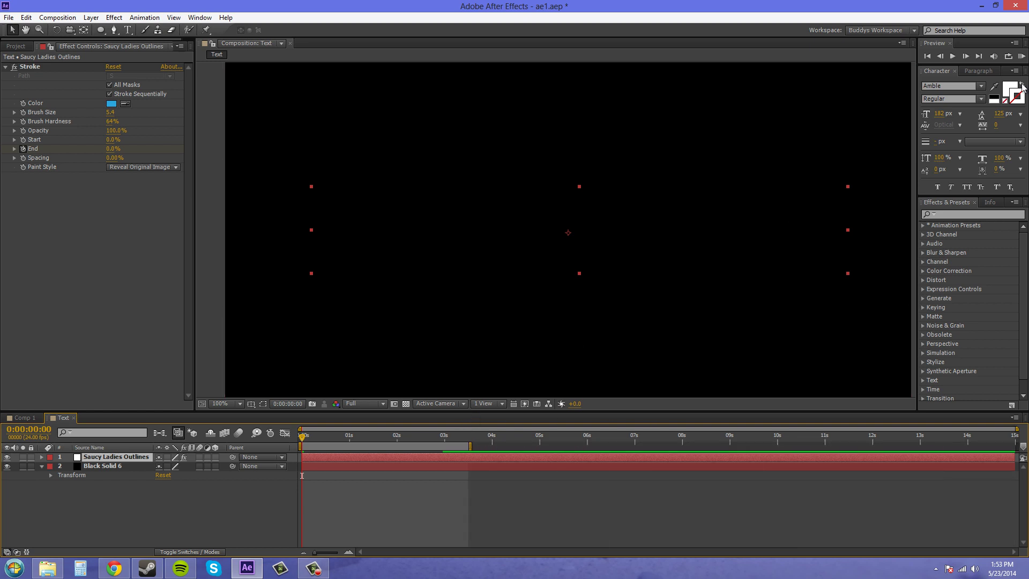
click(1021, 57)
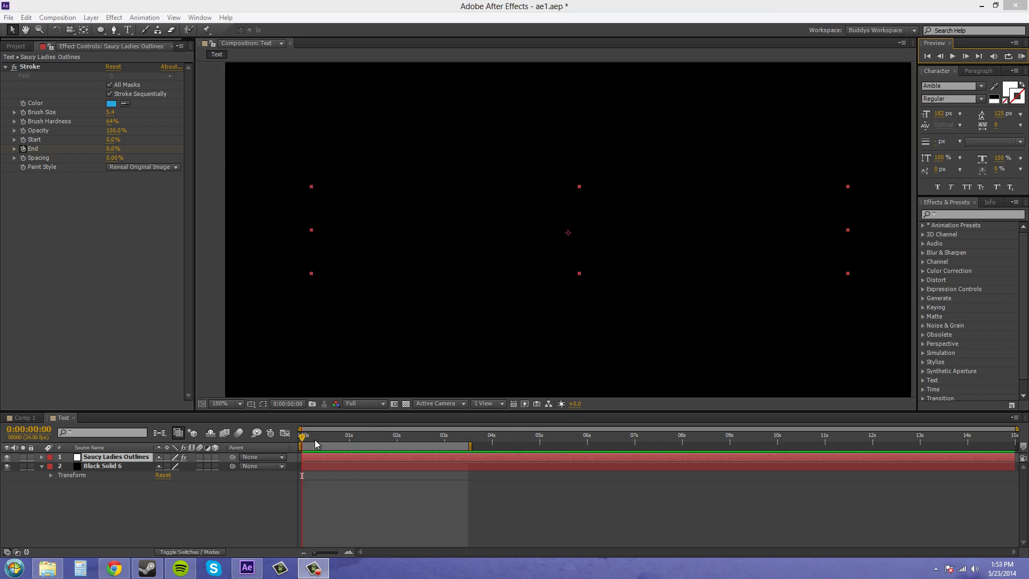
- Set End to 100% at frame 0 and select the Saucy Ladies Outlines layer for a new layer
click(112, 149)
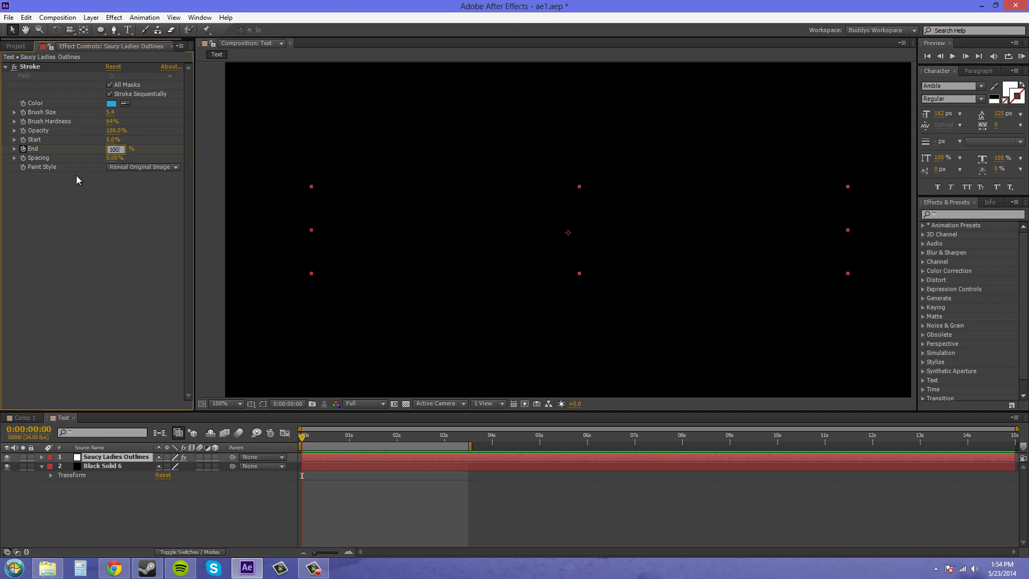
click(113, 520)
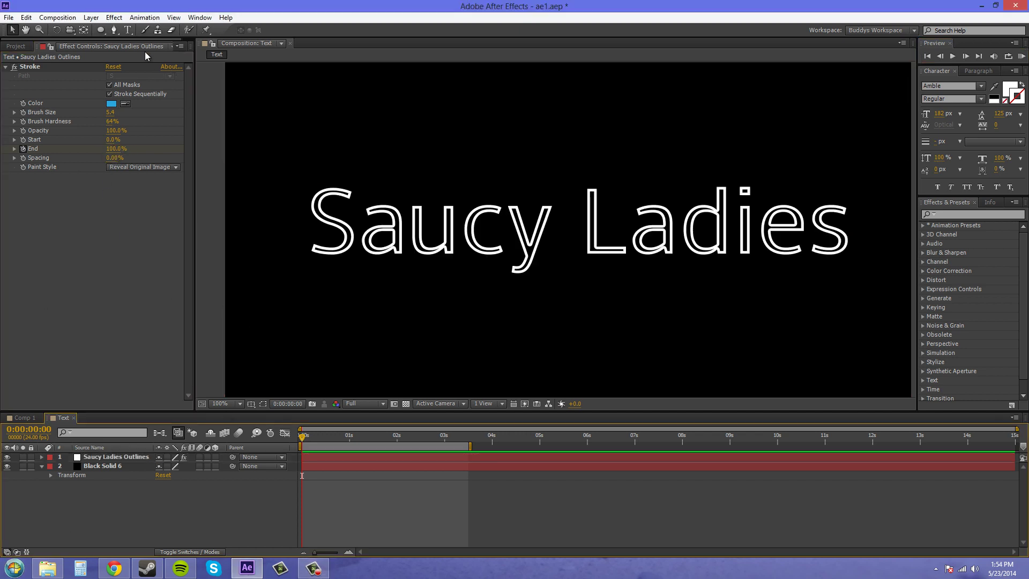
click(104, 457)
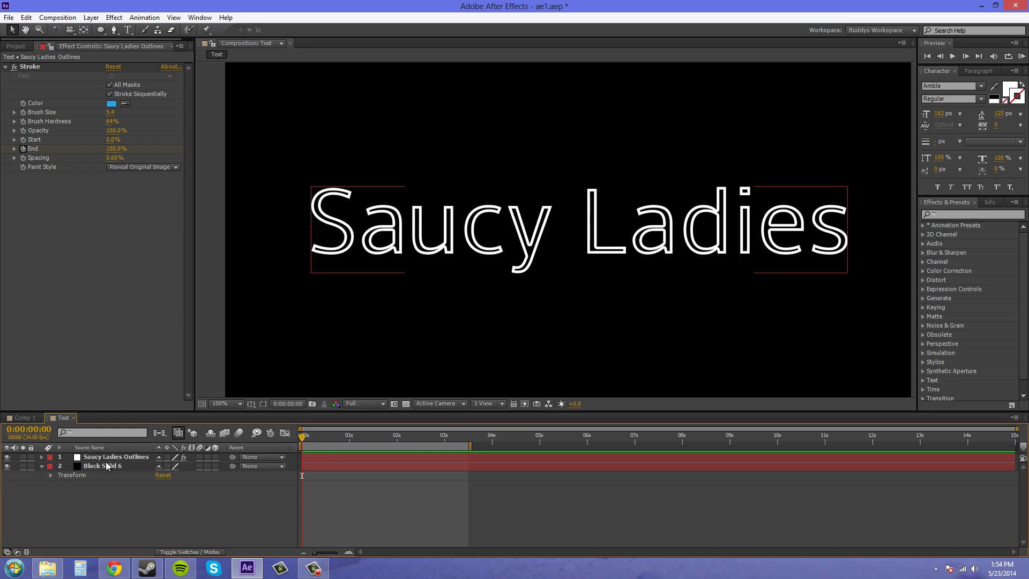
click(110, 459)
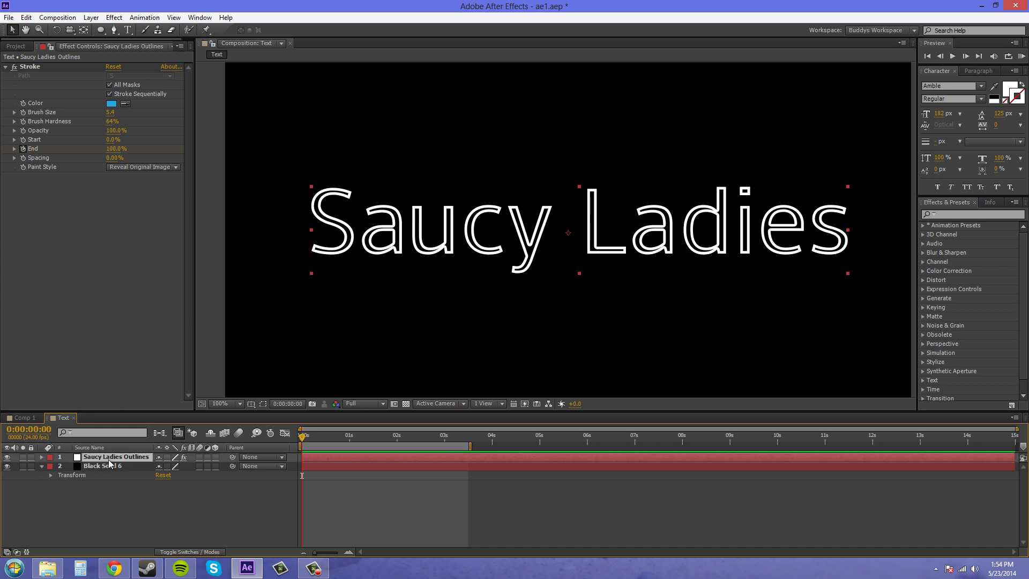
click(94, 21)
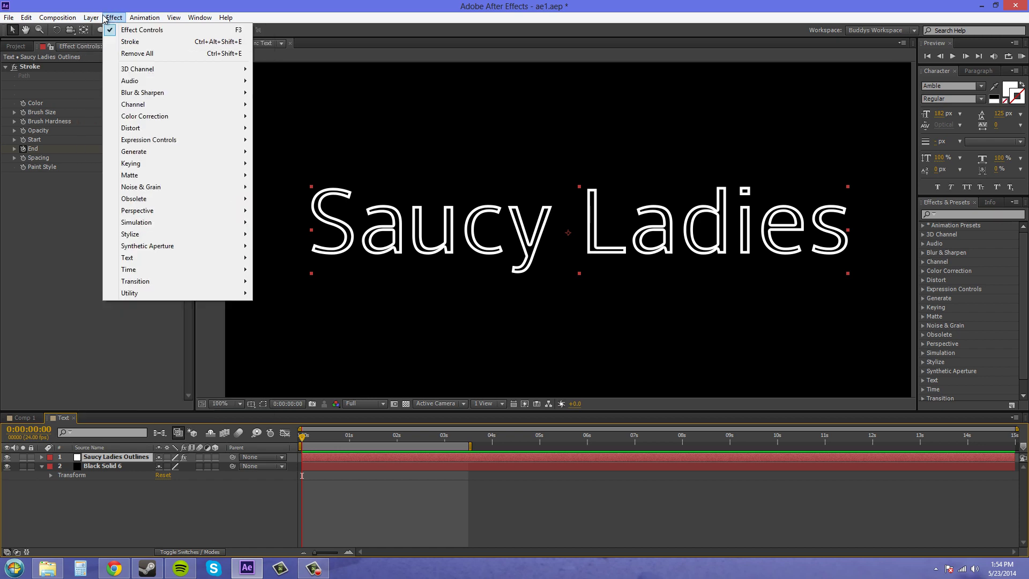
mouse_move(98, 33)
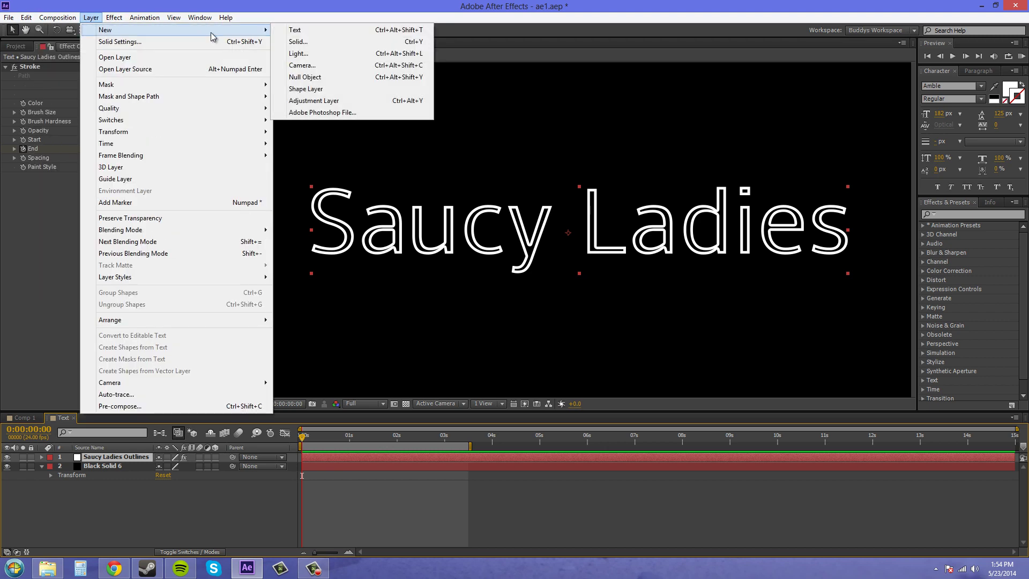
- Add a new 'Saucy Ladies' text layer and drag it over the outline lettering
click(293, 30)
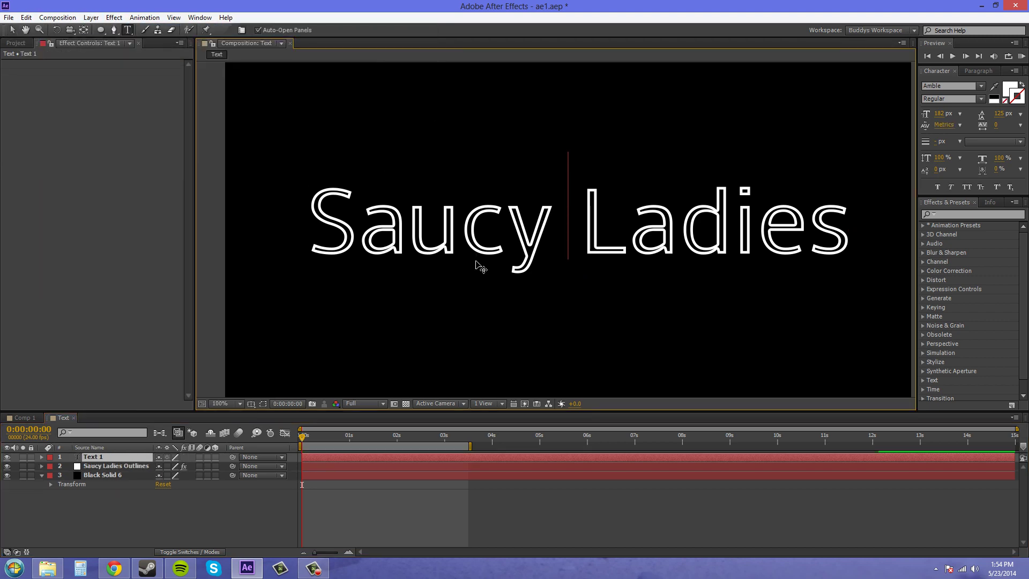
text(Saucy La)
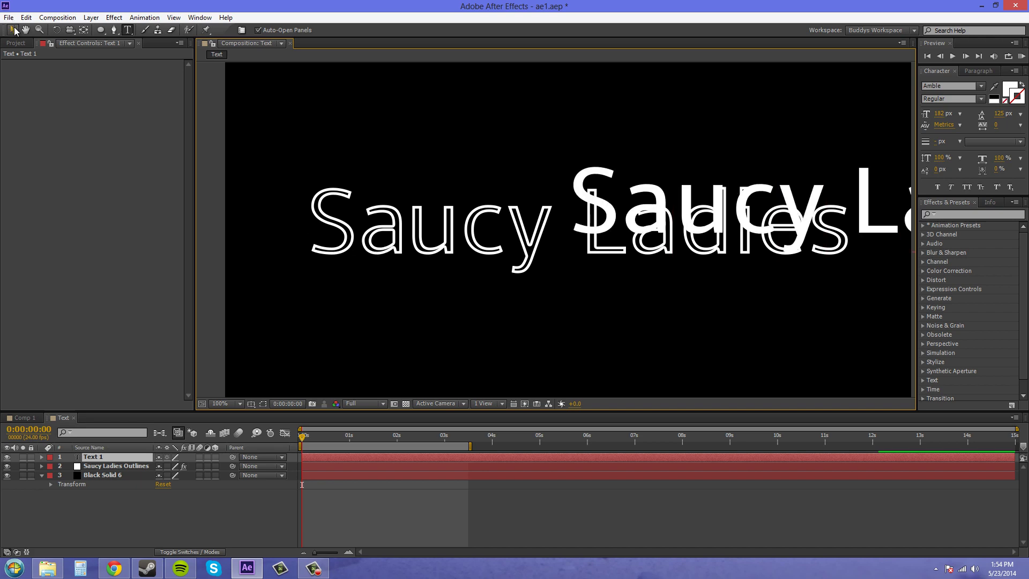
click(12, 29)
drag(826, 215, 596, 240)
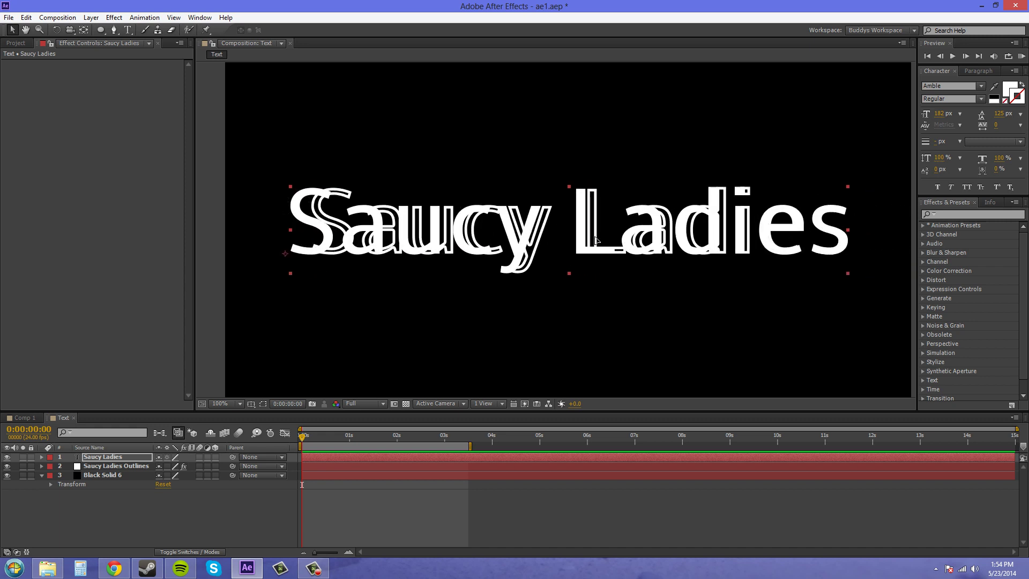
click(107, 466)
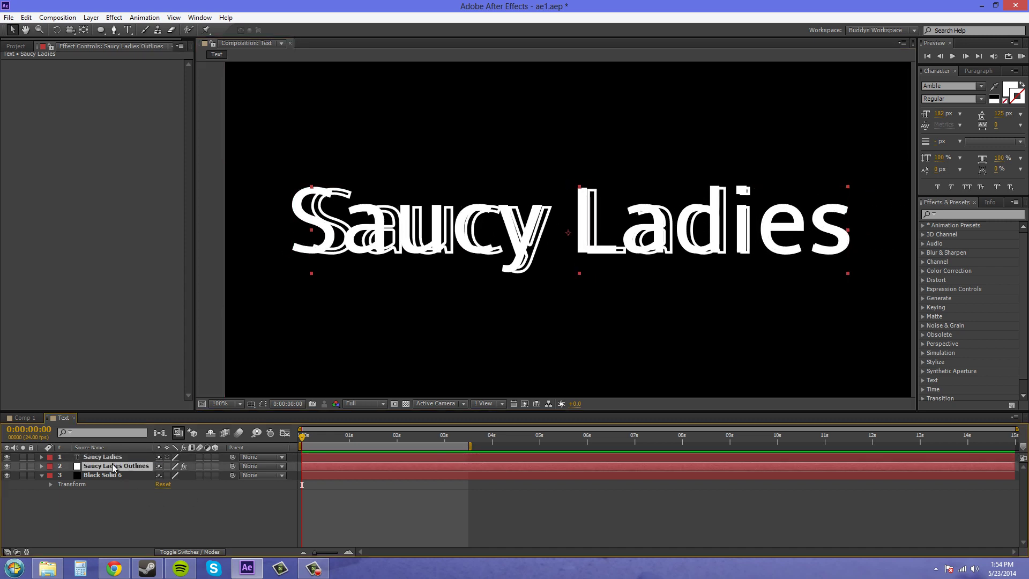